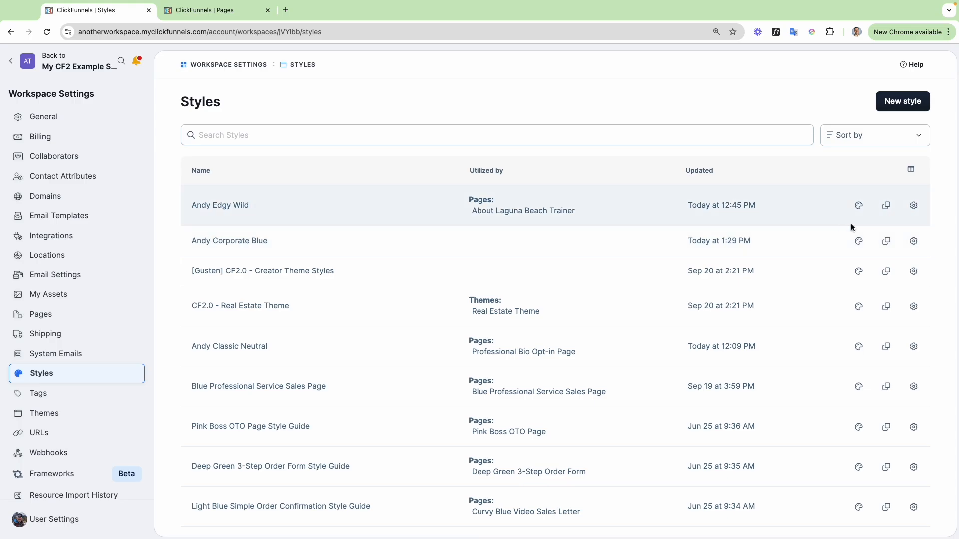
Open the Andy Corporate Blue style for editing and review its font and headline settings.
{"action": "left_click", "coordinate": [860, 244]}
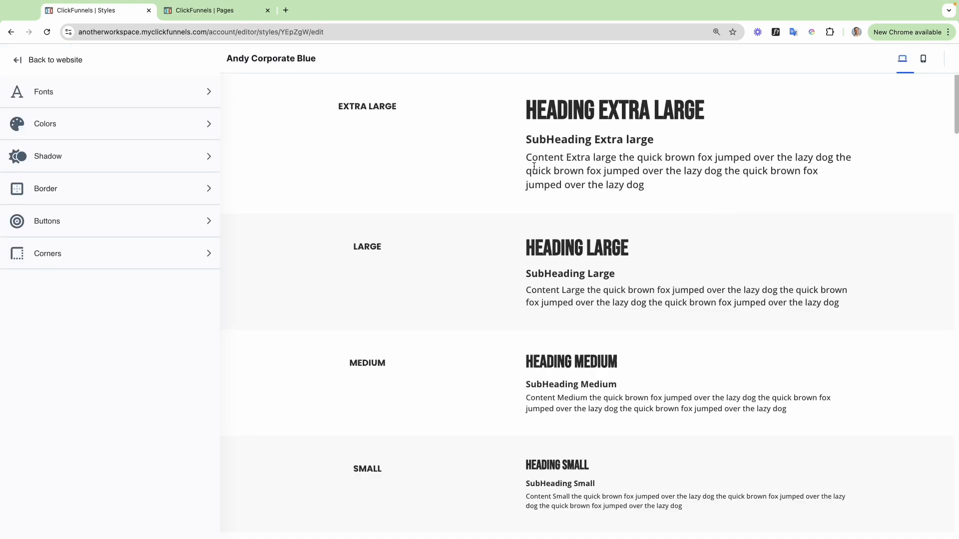
{"action": "left_click", "coordinate": [53, 93]}
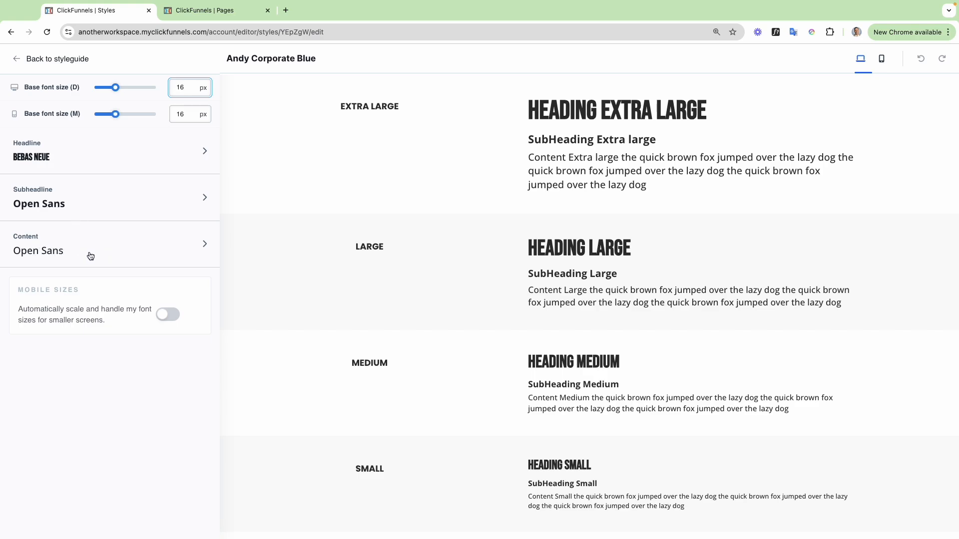
{"action": "left_click", "coordinate": [97, 159]}
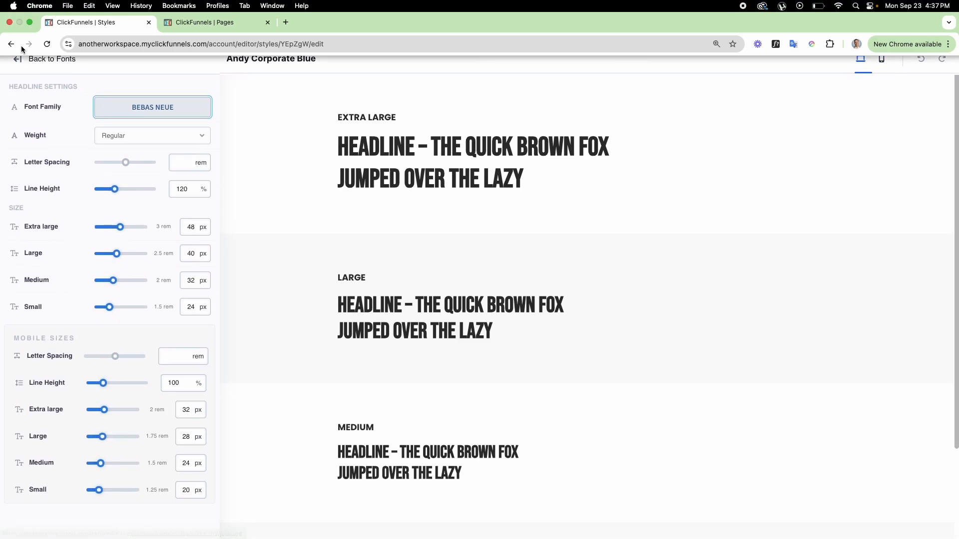
{"action": "left_click", "coordinate": [28, 59]}
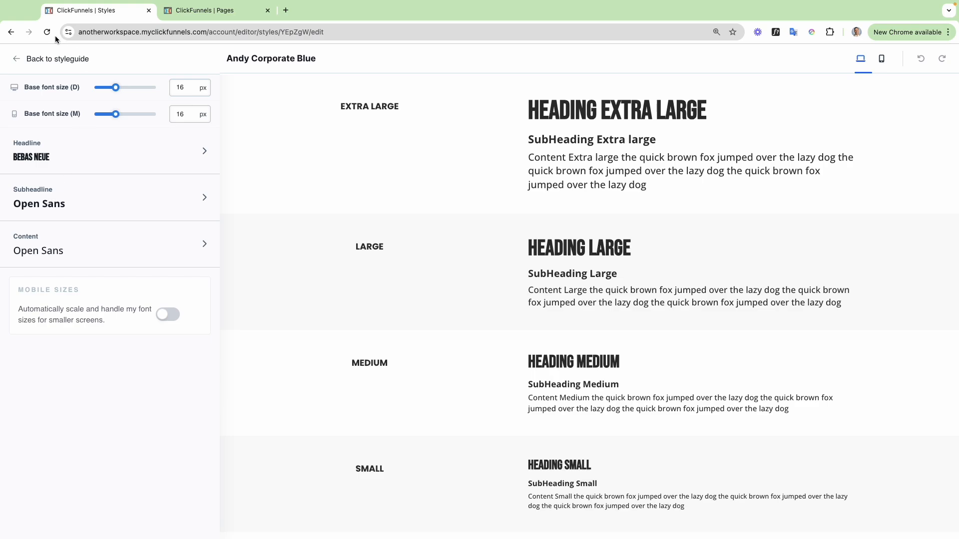
{"action": "left_click", "coordinate": [49, 60]}
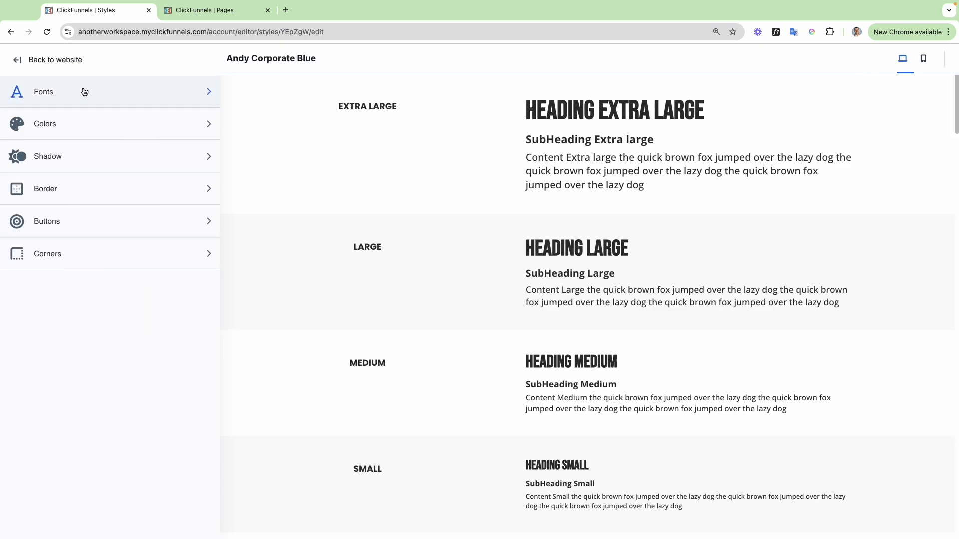
Examine the style's color settings and the preview sections from the lightest to the darkest background.
{"action": "left_click", "coordinate": [119, 129]}
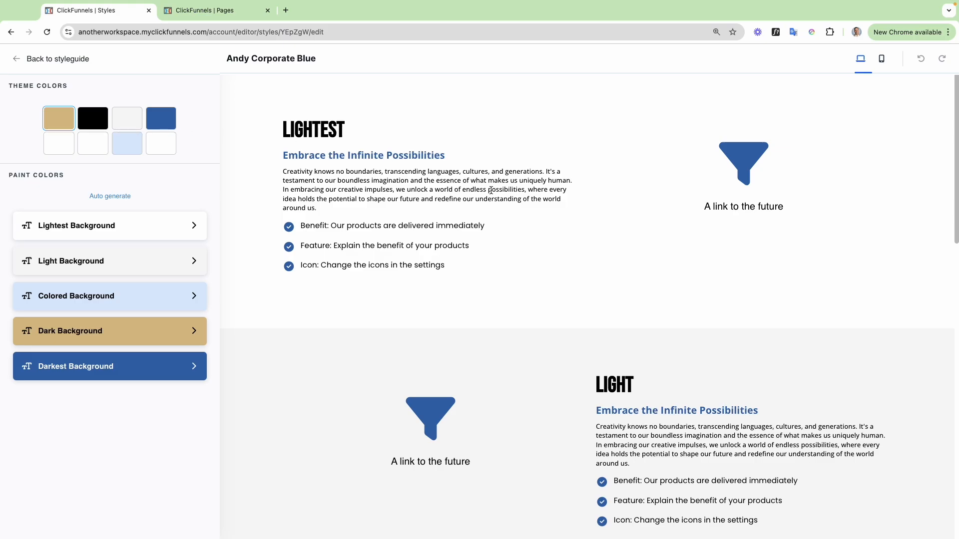
{"action": "scroll", "coordinate": [460, 221], "scroll_direction": "down", "scroll_amount": 1}
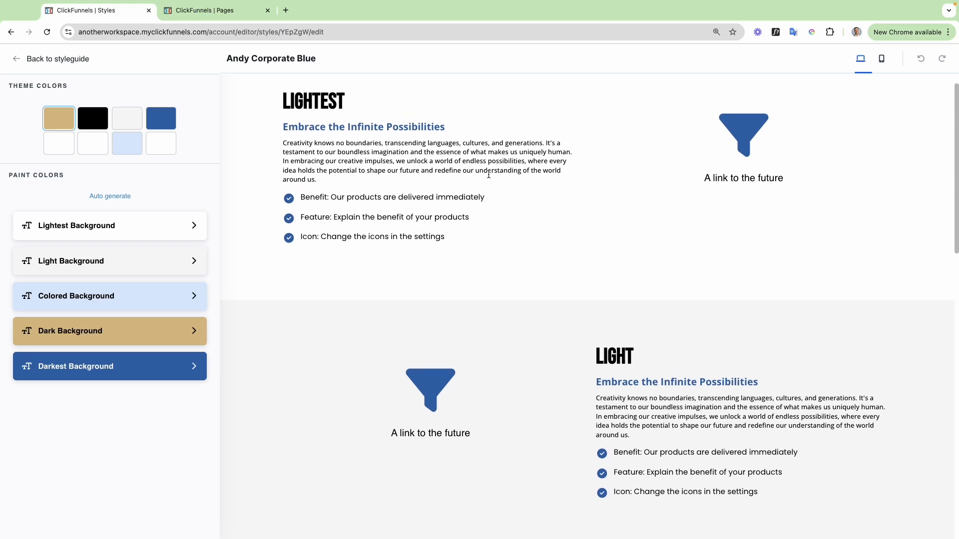
{"action": "scroll", "coordinate": [517, 169], "scroll_direction": "up", "scroll_amount": 1}
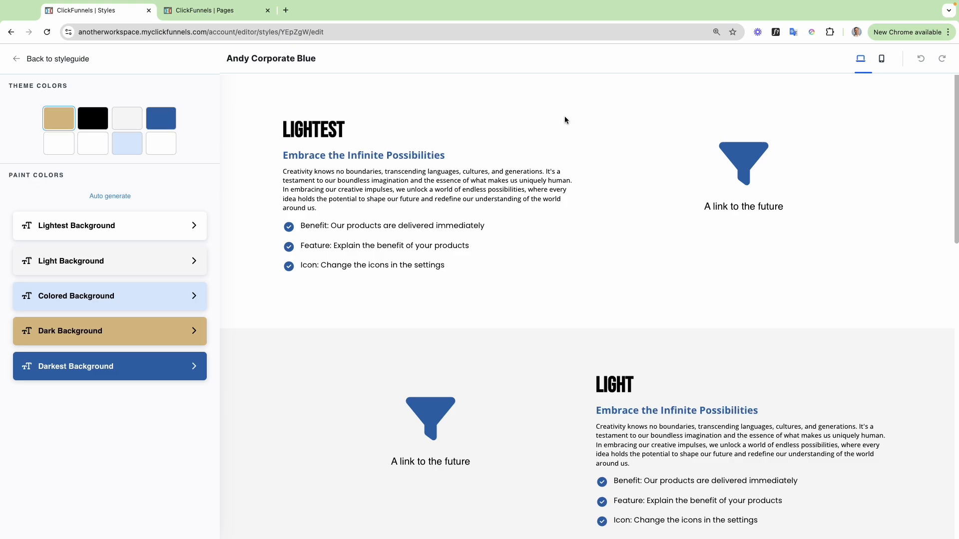
{"action": "scroll", "coordinate": [589, 292], "scroll_direction": "down", "scroll_amount": 2}
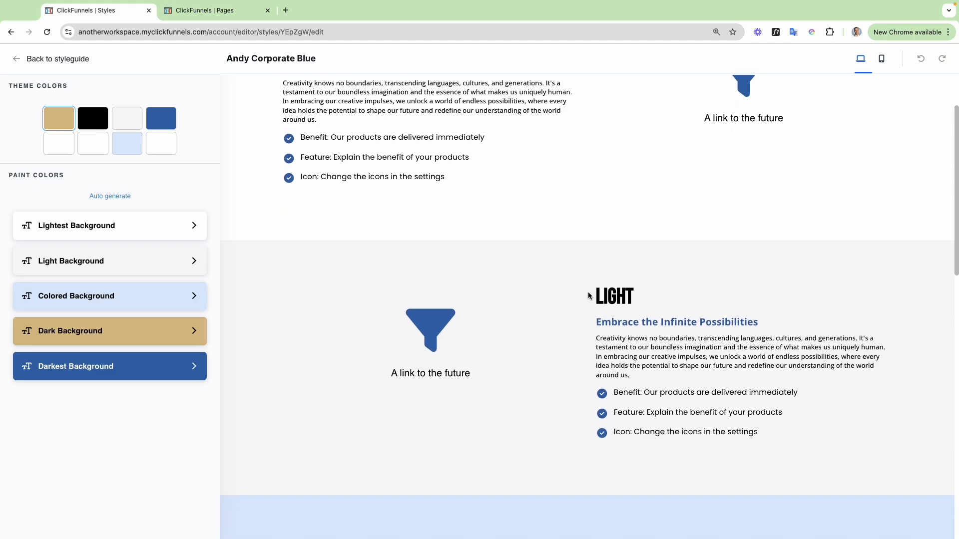
{"action": "scroll", "coordinate": [588, 293], "scroll_direction": "down", "scroll_amount": 5}
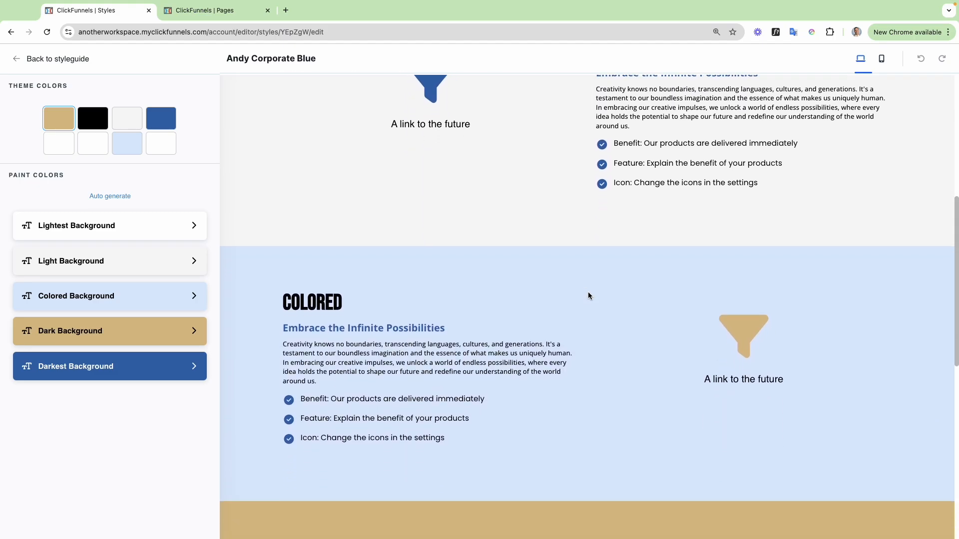
{"action": "scroll", "coordinate": [589, 296], "scroll_direction": "down", "scroll_amount": 8}
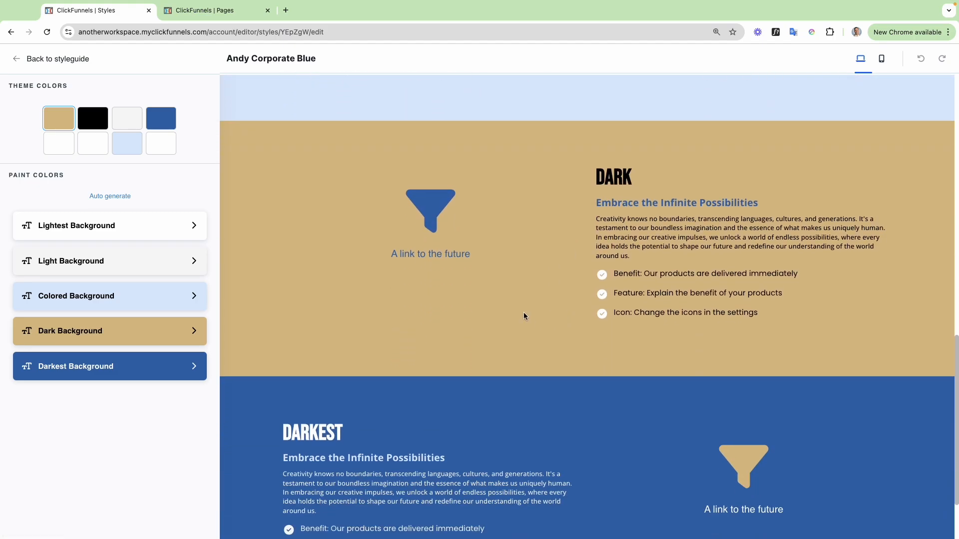
{"action": "scroll", "coordinate": [528, 342], "scroll_direction": "down", "scroll_amount": 2}
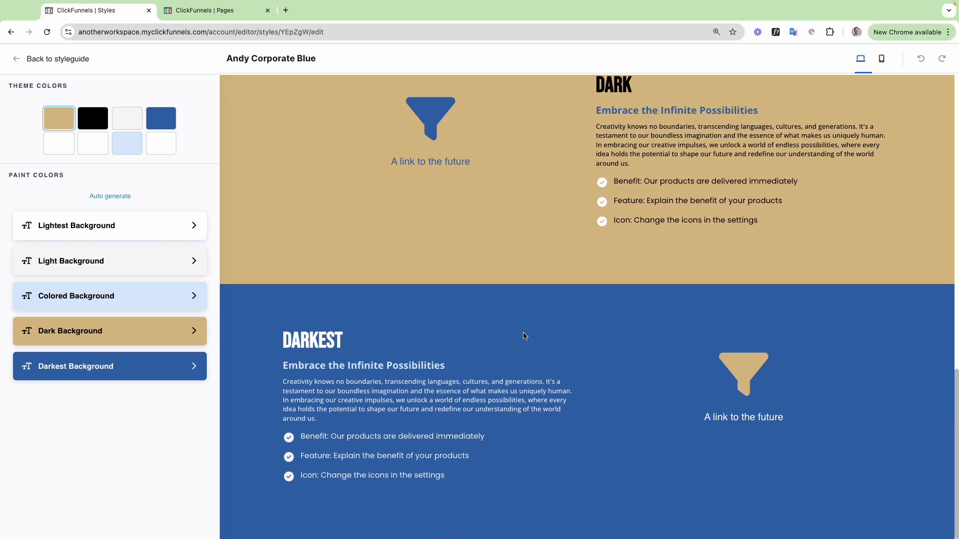
{"action": "scroll", "coordinate": [523, 336], "scroll_direction": "up", "scroll_amount": 5}
{"action": "scroll", "coordinate": [523, 336], "scroll_direction": "down", "scroll_amount": 5}
{"action": "scroll", "coordinate": [338, 355], "scroll_direction": "up", "scroll_amount": 5}
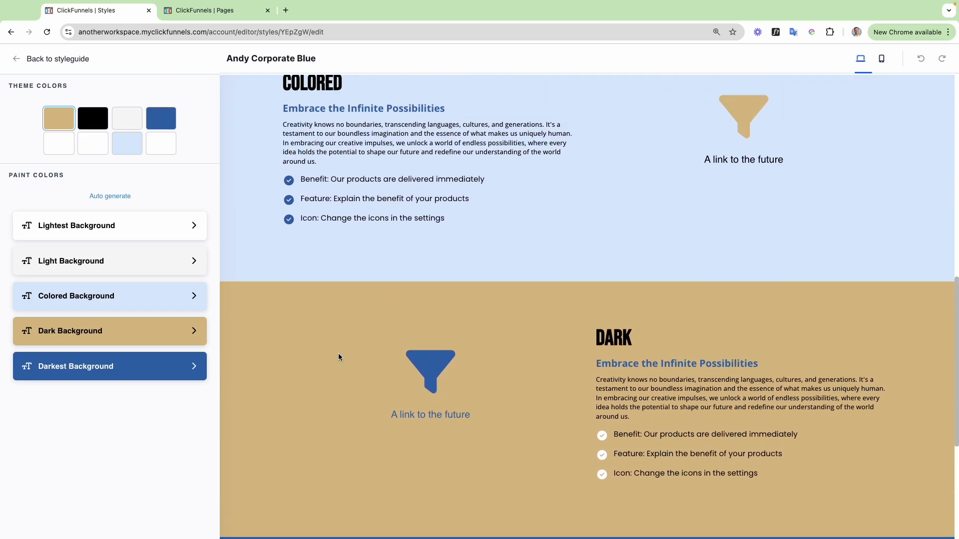
Review the background, text and decoration colors assigned to the Lightest Background paint, and return to the color overview.
{"action": "left_click", "coordinate": [102, 226]}
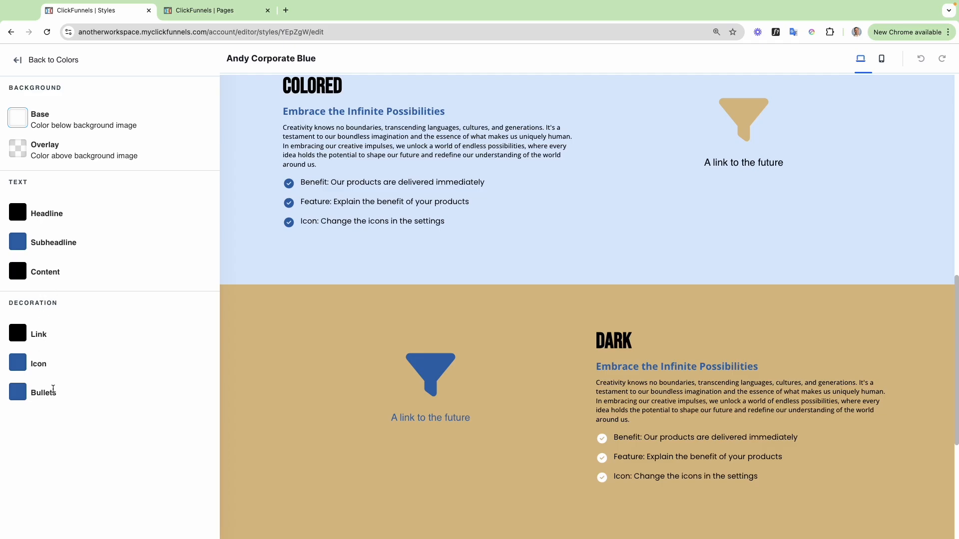
{"action": "left_click", "coordinate": [42, 60]}
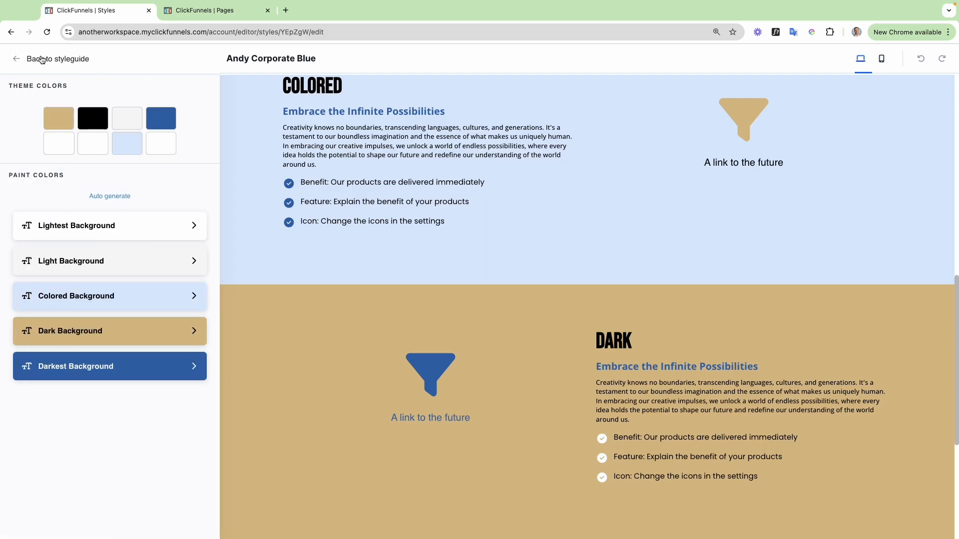
{"action": "scroll", "coordinate": [426, 181], "scroll_direction": "up", "scroll_amount": 3}
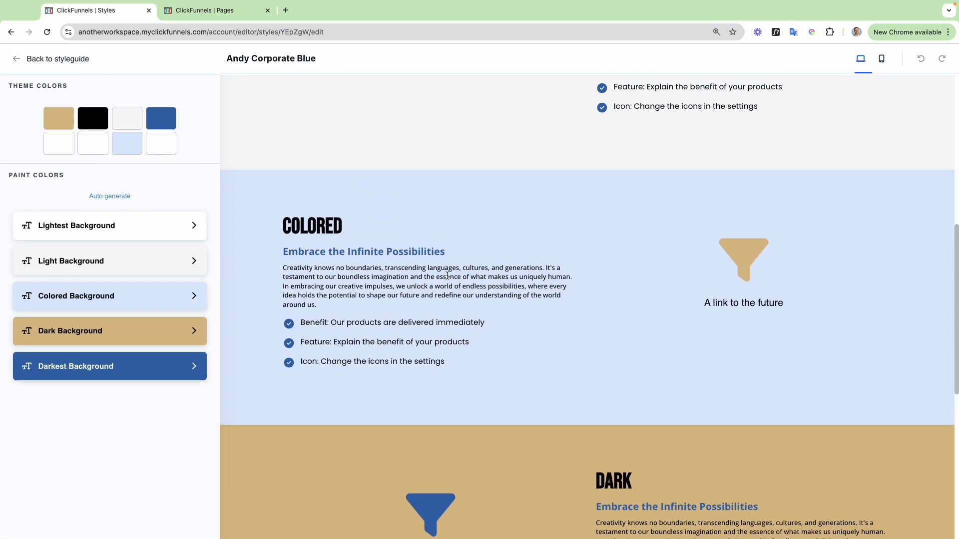
{"action": "scroll", "coordinate": [447, 275], "scroll_direction": "down", "scroll_amount": 3}
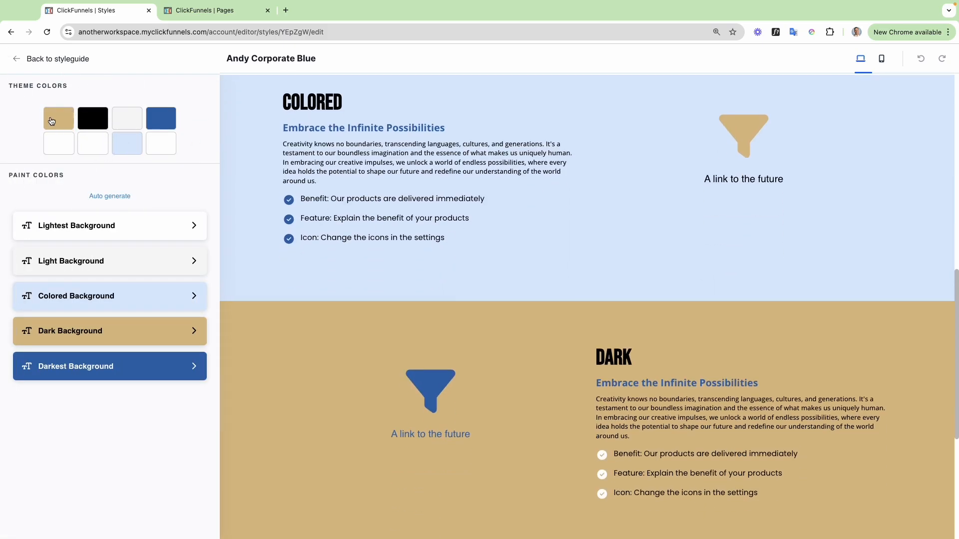
View the color picker for the white theme color below the tan one, close it, and return to the style guide.
{"action": "left_click", "coordinate": [58, 144]}
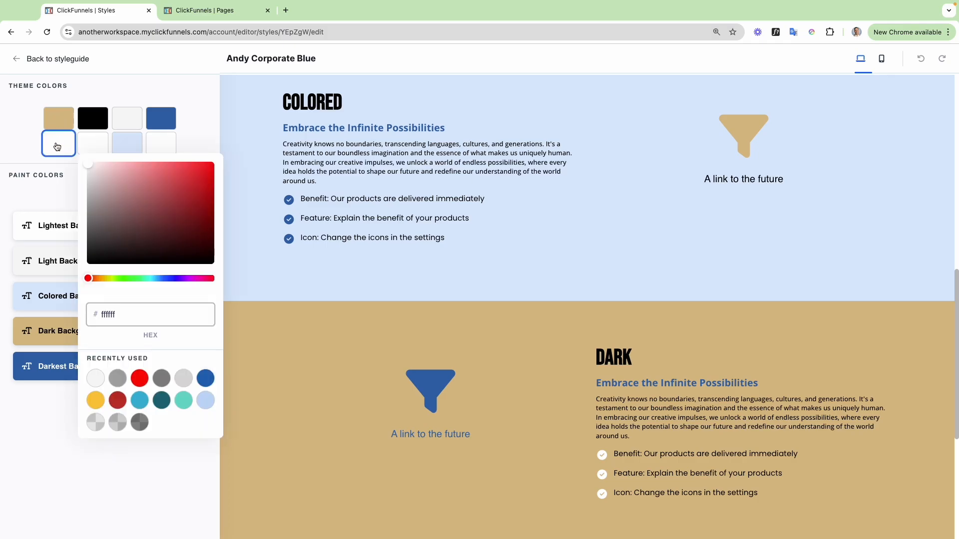
{"action": "left_click", "coordinate": [10, 120]}
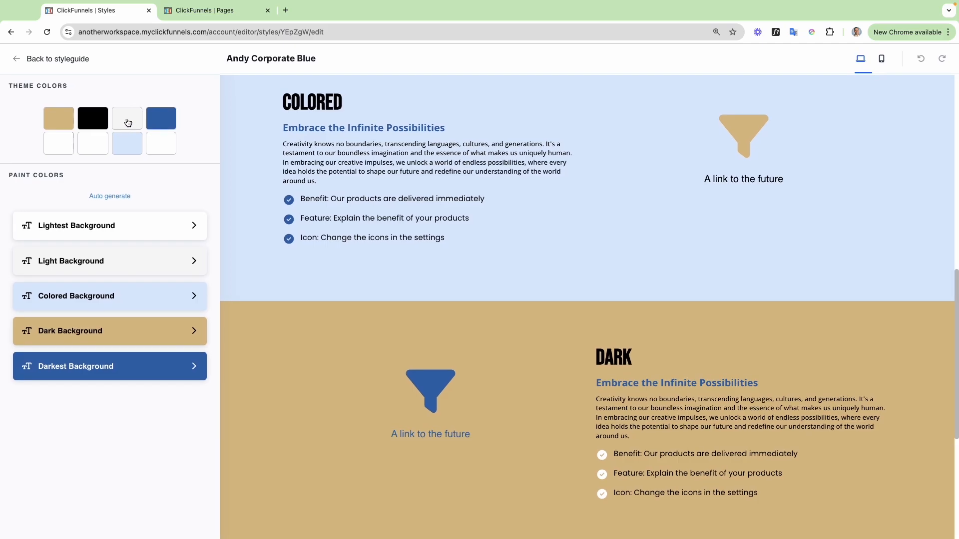
{"action": "left_click", "coordinate": [42, 60]}
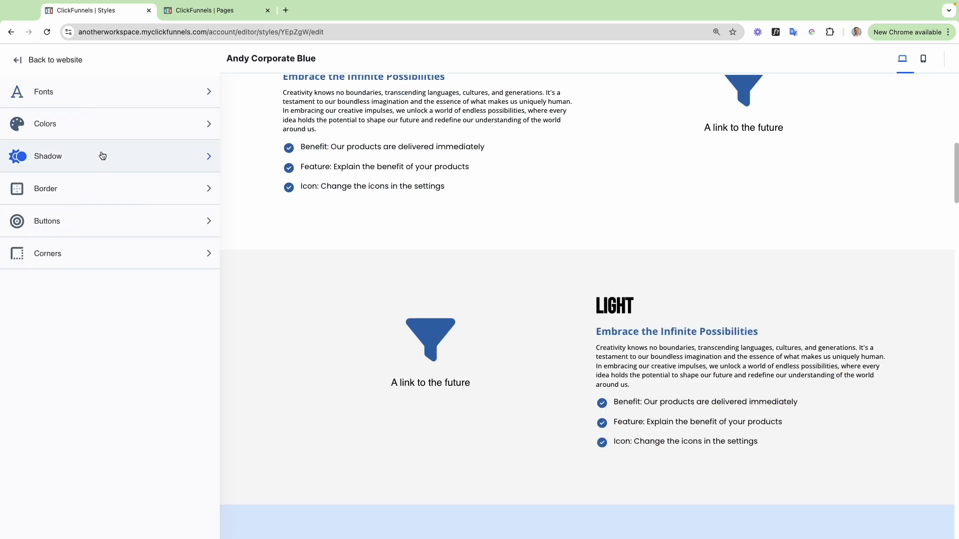
Review the three shadow styles, including the shadow type options for style 3, and the style guide's border settings.
{"action": "left_click", "coordinate": [55, 157]}
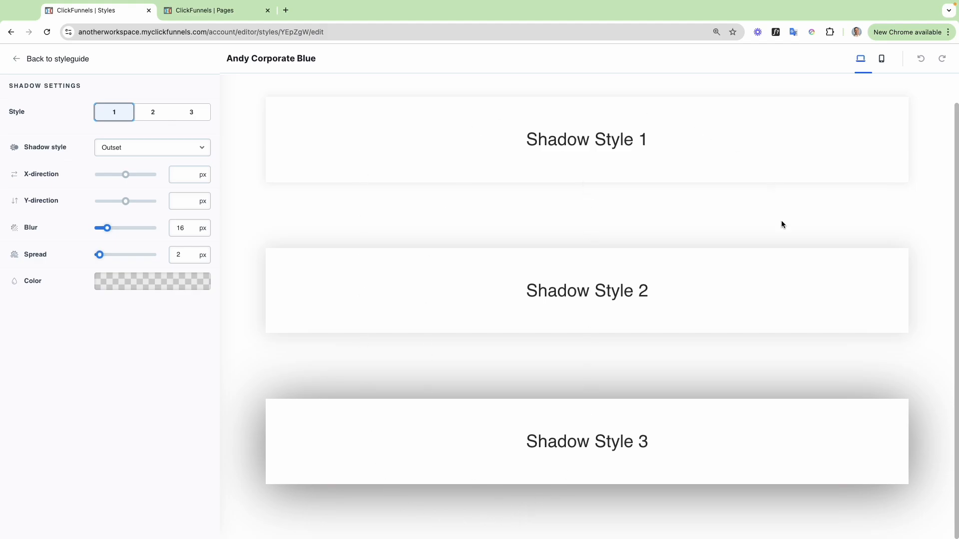
{"action": "left_click", "coordinate": [150, 111]}
{"action": "left_click", "coordinate": [189, 114]}
{"action": "left_click", "coordinate": [114, 115]}
{"action": "left_click", "coordinate": [195, 113]}
{"action": "left_click", "coordinate": [156, 146]}
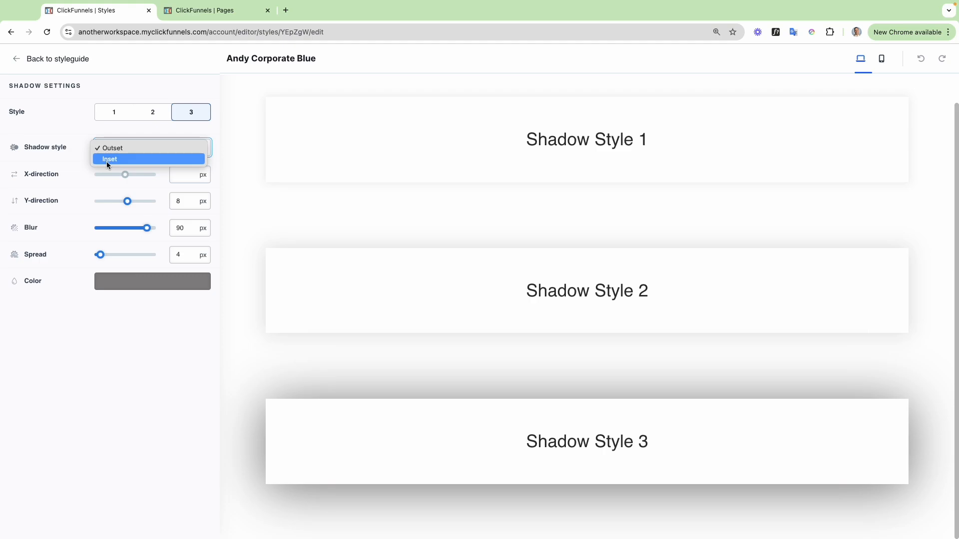
{"action": "left_click", "coordinate": [176, 173]}
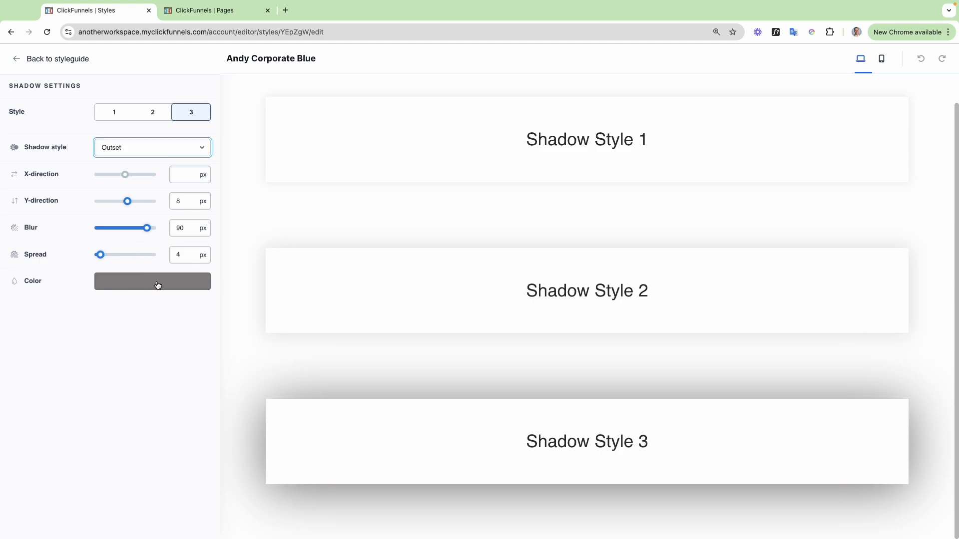
{"action": "left_click", "coordinate": [16, 59]}
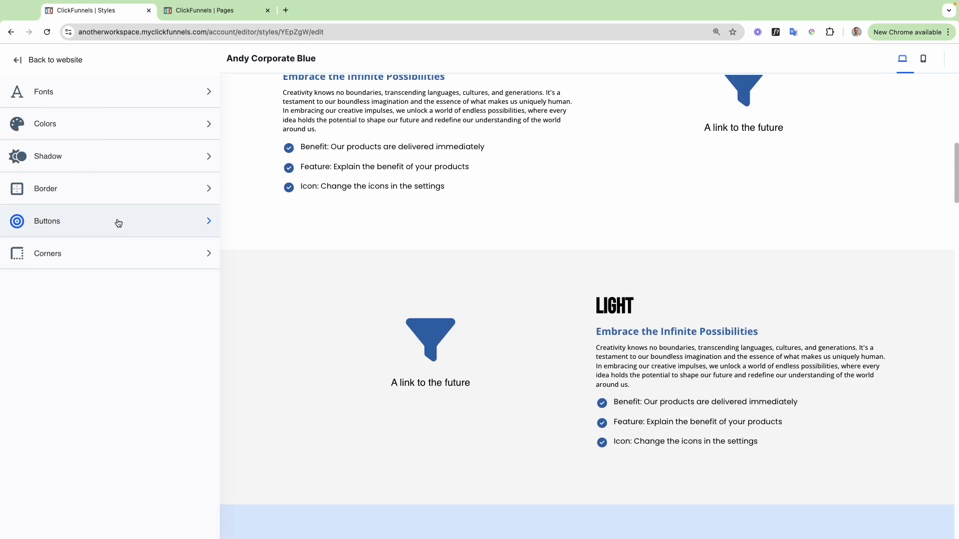
{"action": "left_click", "coordinate": [125, 192]}
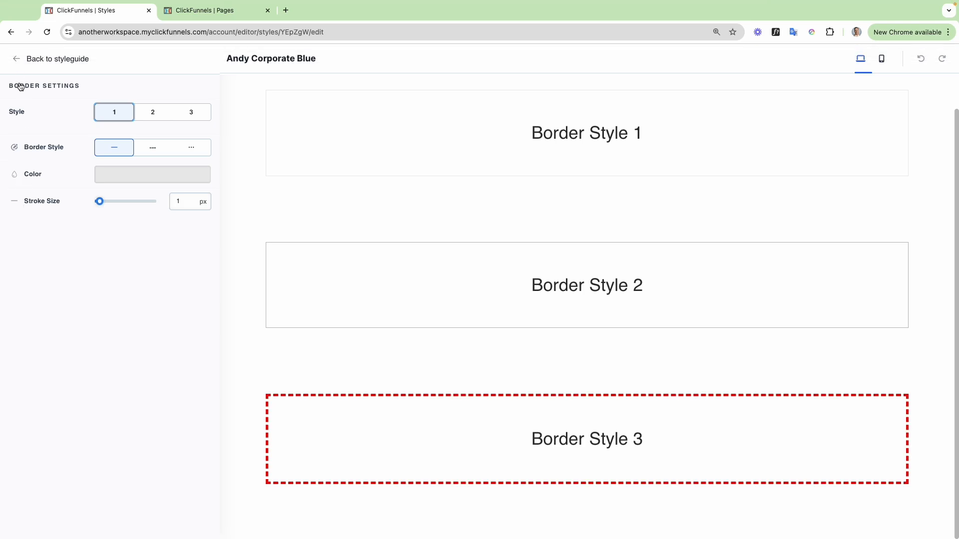
{"action": "left_click", "coordinate": [17, 60]}
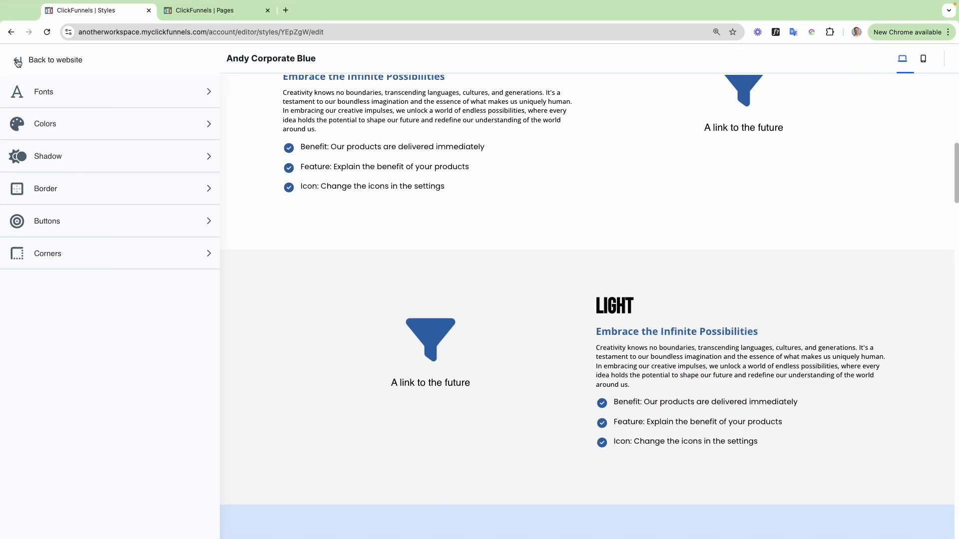
Examine the text, border, stroke size and corner settings of button style 3.
{"action": "left_click", "coordinate": [111, 222]}
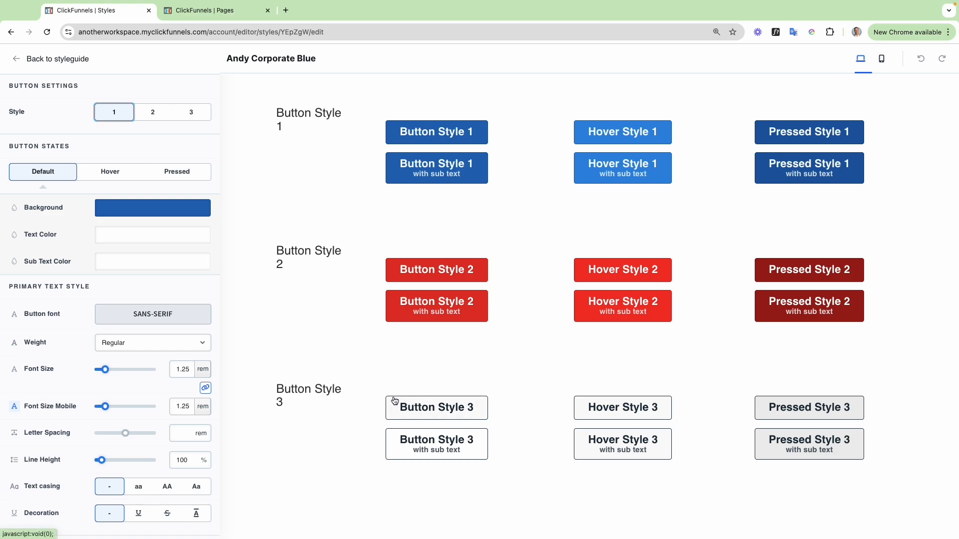
{"action": "left_click", "coordinate": [190, 118]}
{"action": "scroll", "coordinate": [143, 405], "scroll_direction": "down", "scroll_amount": 3}
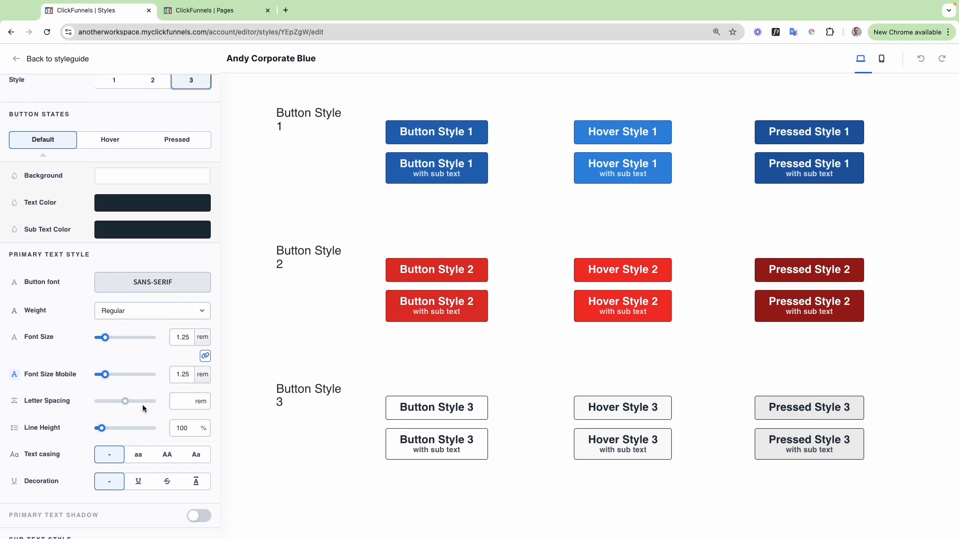
{"action": "scroll", "coordinate": [142, 407], "scroll_direction": "down", "scroll_amount": 10}
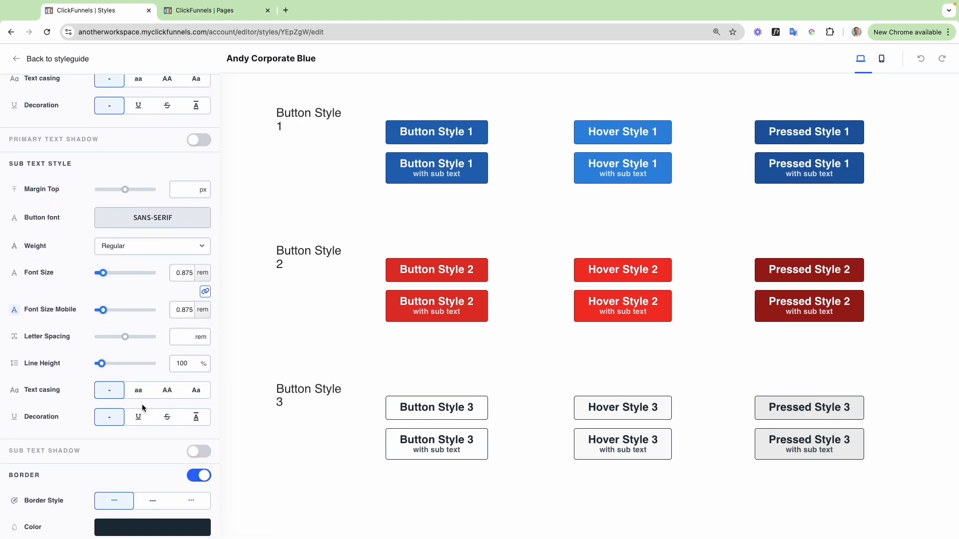
{"action": "scroll", "coordinate": [142, 404], "scroll_direction": "down", "scroll_amount": 2}
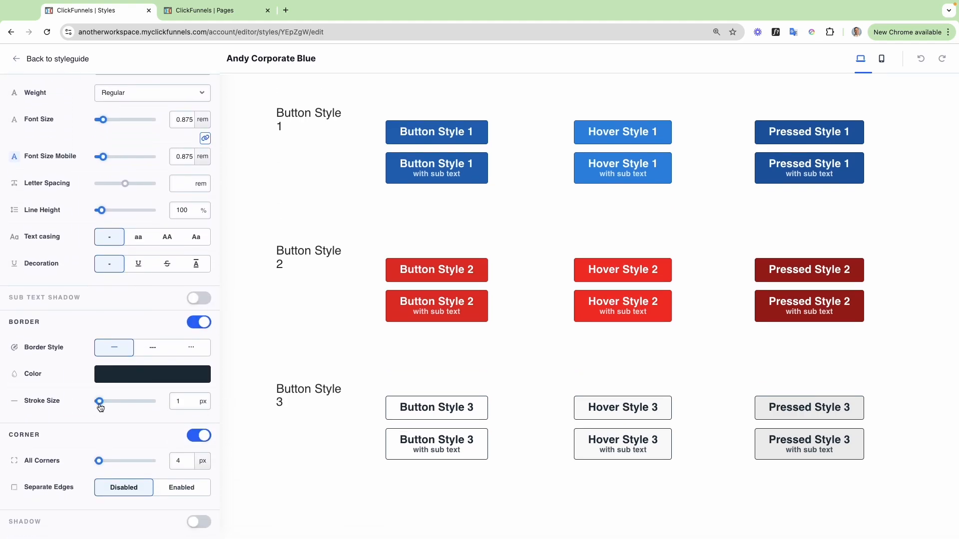
{"action": "mouse_move", "coordinate": [101, 404]}
{"action": "left_mouse_down"}
{"action": "mouse_move", "coordinate": [129, 406]}
{"action": "mouse_move", "coordinate": [101, 409]}
{"action": "left_mouse_up"}
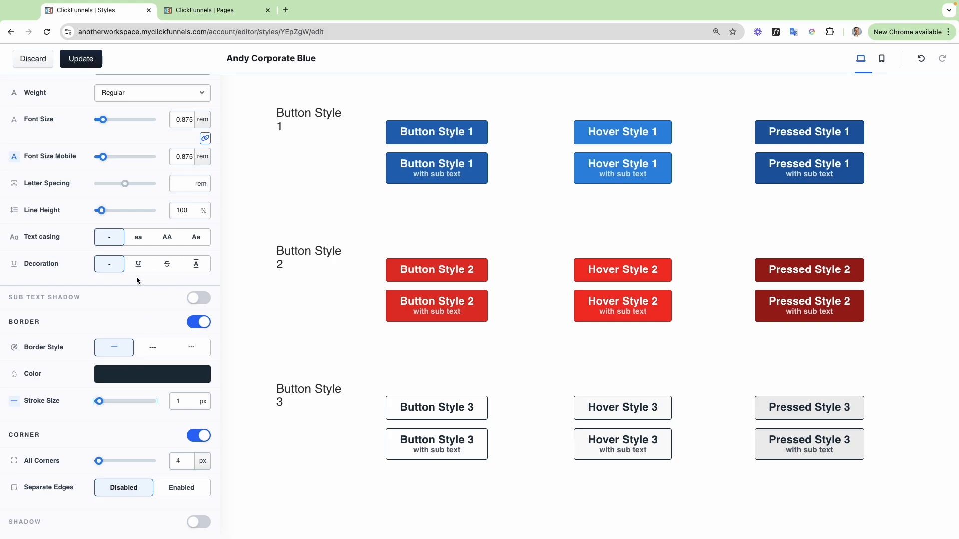
{"action": "scroll", "coordinate": [137, 276], "scroll_direction": "up", "scroll_amount": 3}
{"action": "scroll", "coordinate": [136, 276], "scroll_direction": "up", "scroll_amount": 5}
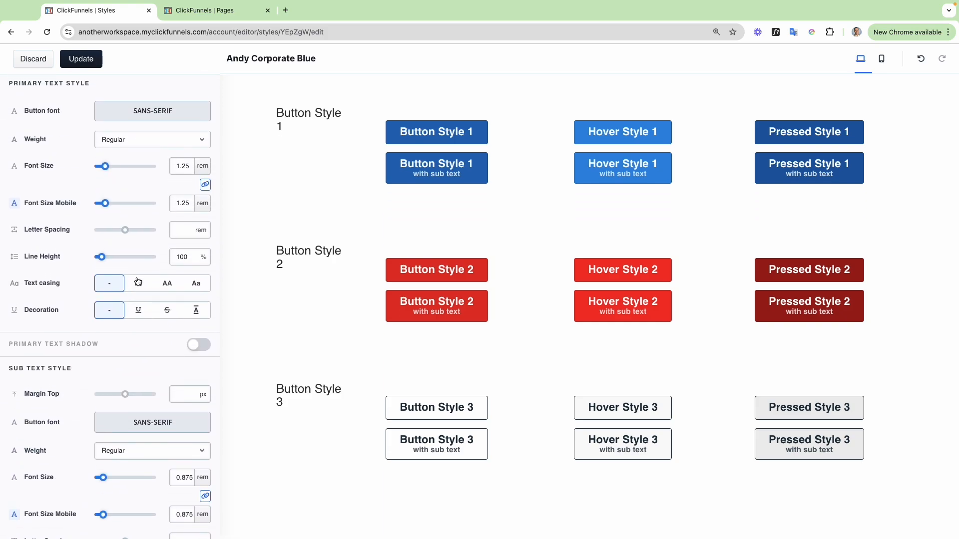
{"action": "scroll", "coordinate": [146, 277], "scroll_direction": "up", "scroll_amount": 4}
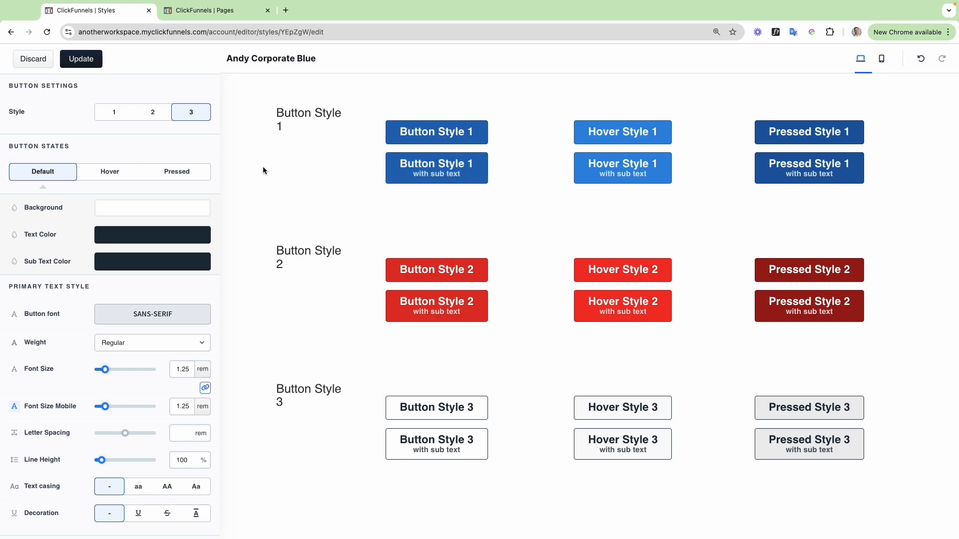
Leave the button settings without saving and reopen the Andy Corporate Blue style from the styles list.
{"action": "left_click", "coordinate": [11, 32]}
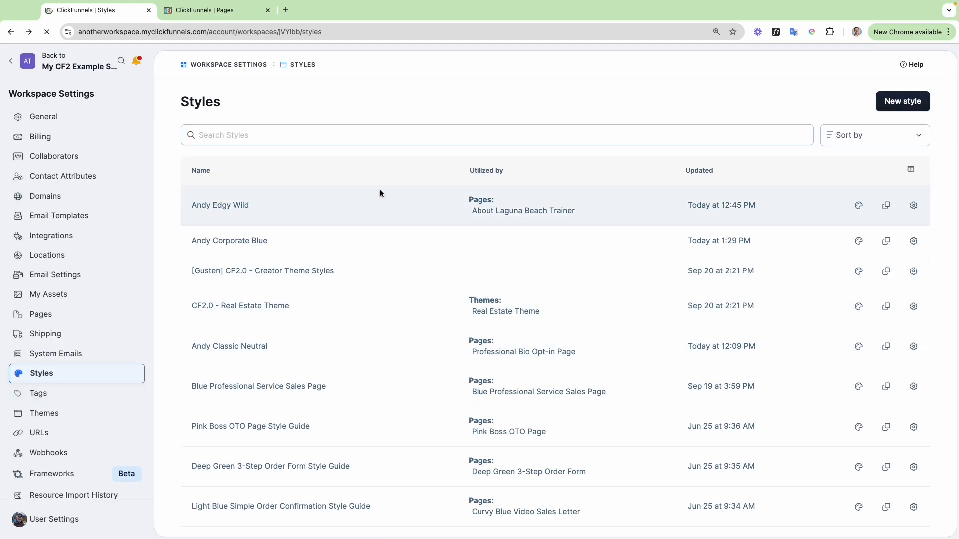
{"action": "left_click", "coordinate": [858, 242]}
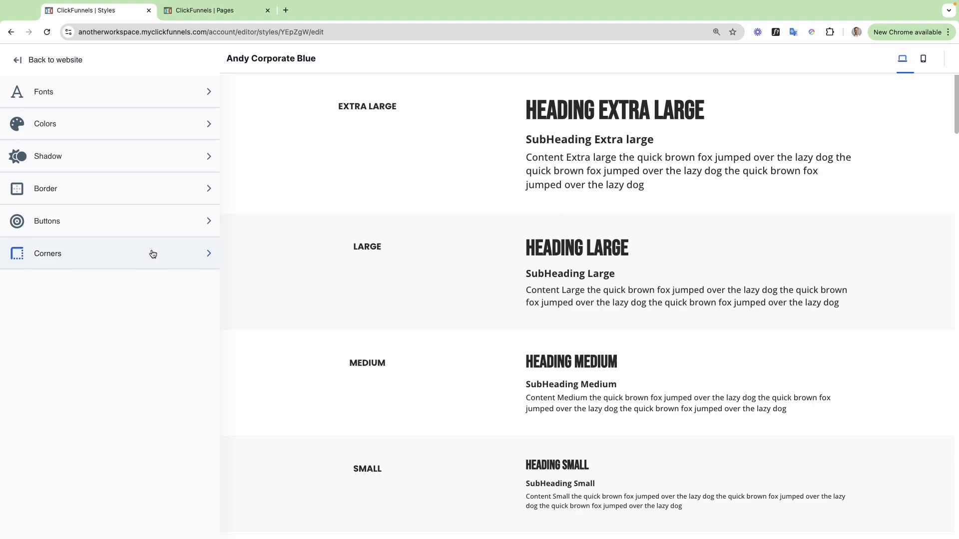
Open the corner settings of the style and review the three corner styles.
{"action": "left_click", "coordinate": [88, 258]}
{"action": "scroll", "coordinate": [372, 304], "scroll_direction": "down", "scroll_amount": 1}
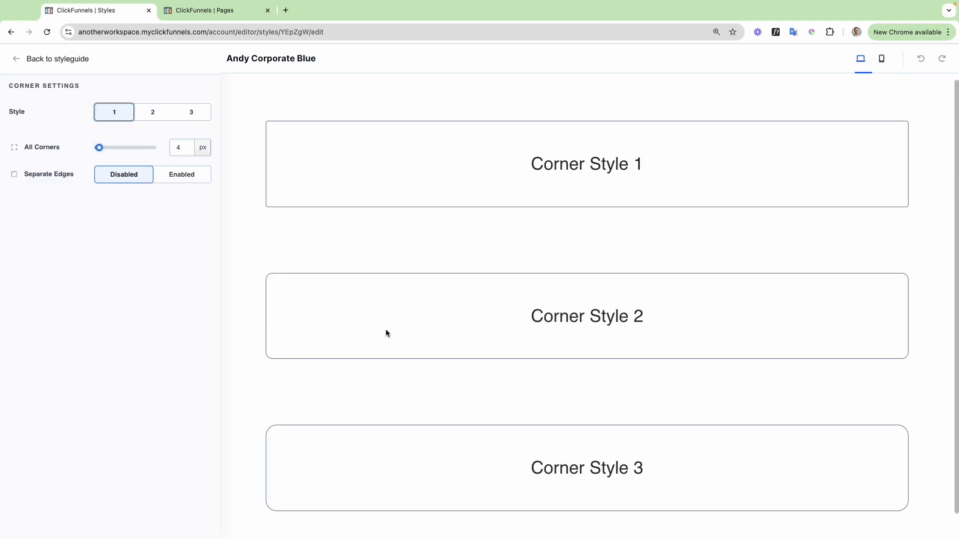
{"action": "scroll", "coordinate": [348, 281], "scroll_direction": "down", "scroll_amount": 1}
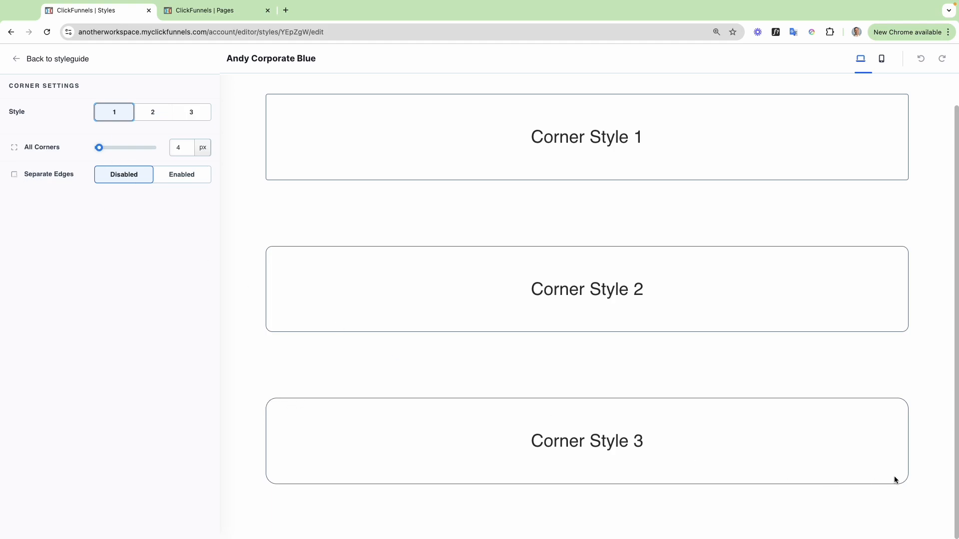
Enable separate edges for corner style 1 and set its top-left corner to 0 px.
{"action": "left_click", "coordinate": [24, 174]}
{"action": "left_click", "coordinate": [189, 178]}
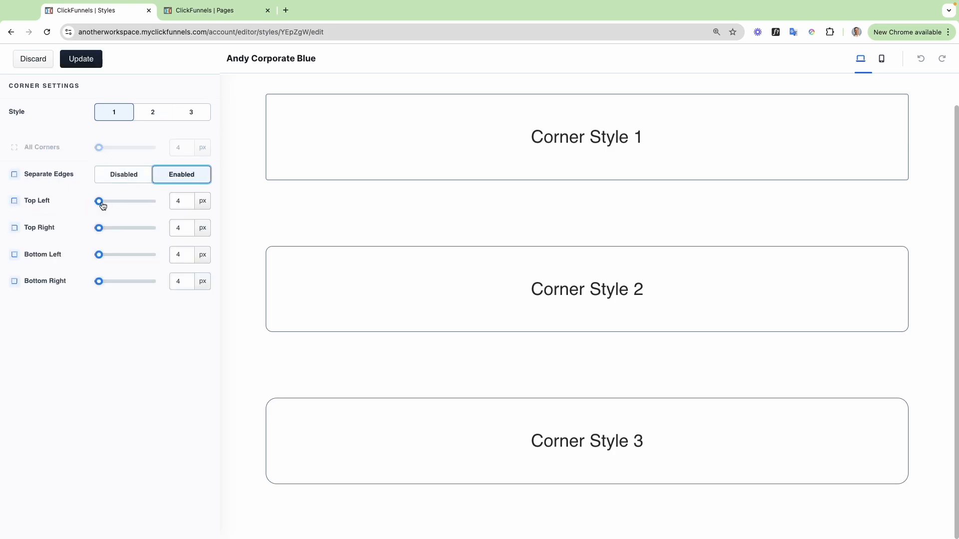
{"action": "left_click_drag", "start_coordinate": [183, 202], "coordinate": [167, 205]}
{"action": "type", "text": "0"}
Enable separate edges for corner style 3, set its top-left and bottom-right corners to 0 px, and update the style.
{"action": "left_click", "coordinate": [150, 115]}
{"action": "left_click", "coordinate": [180, 117]}
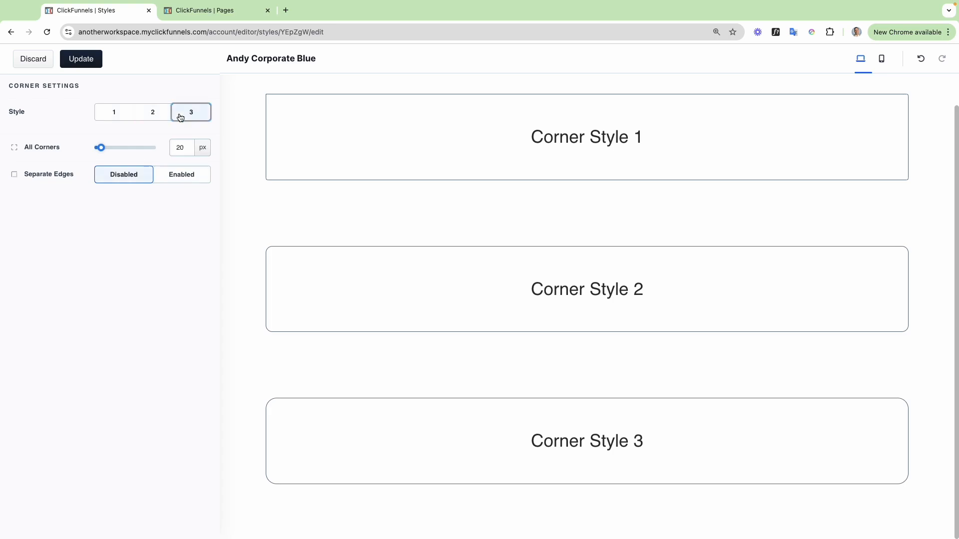
{"action": "left_click", "coordinate": [170, 176]}
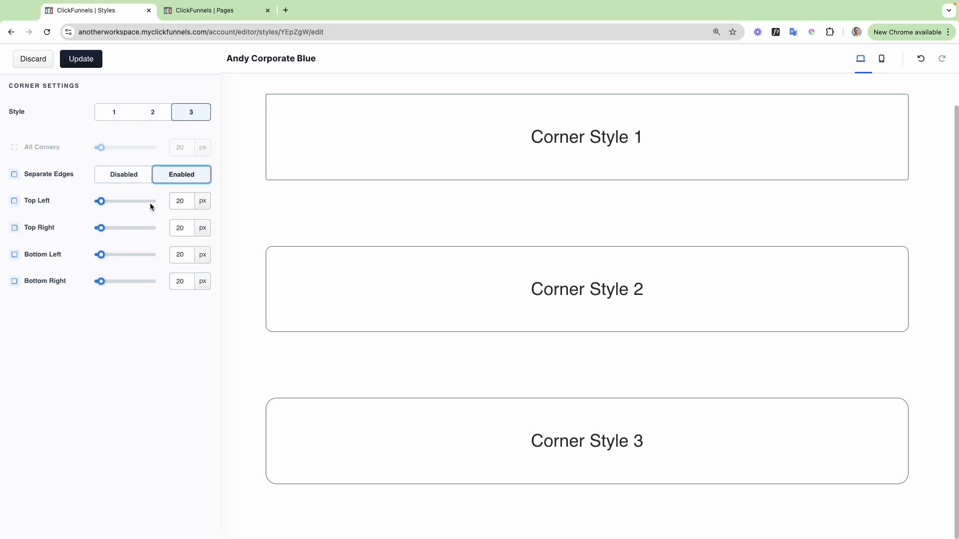
{"action": "double_click", "coordinate": [184, 201]}
{"action": "type", "text": "0"}
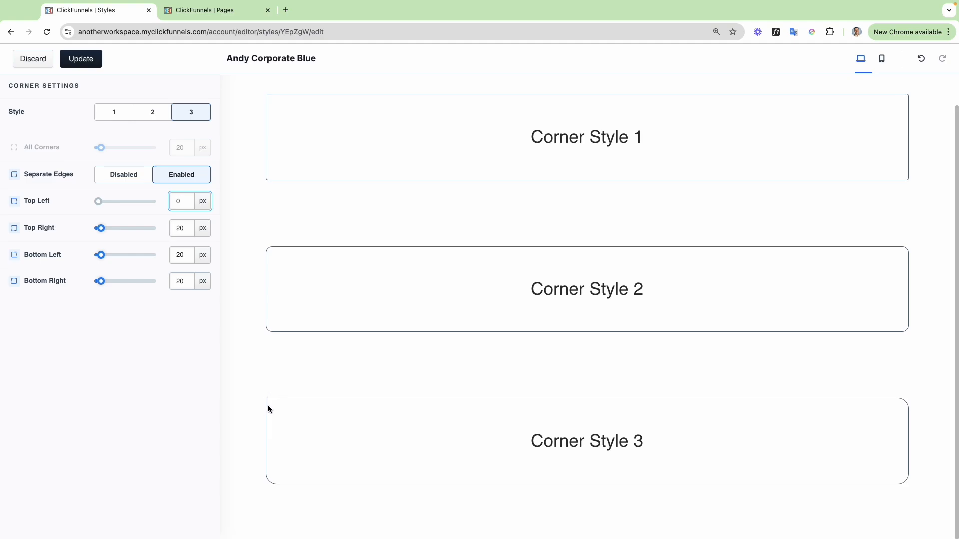
{"action": "double_click", "coordinate": [186, 281]}
{"action": "type", "text": "0"}
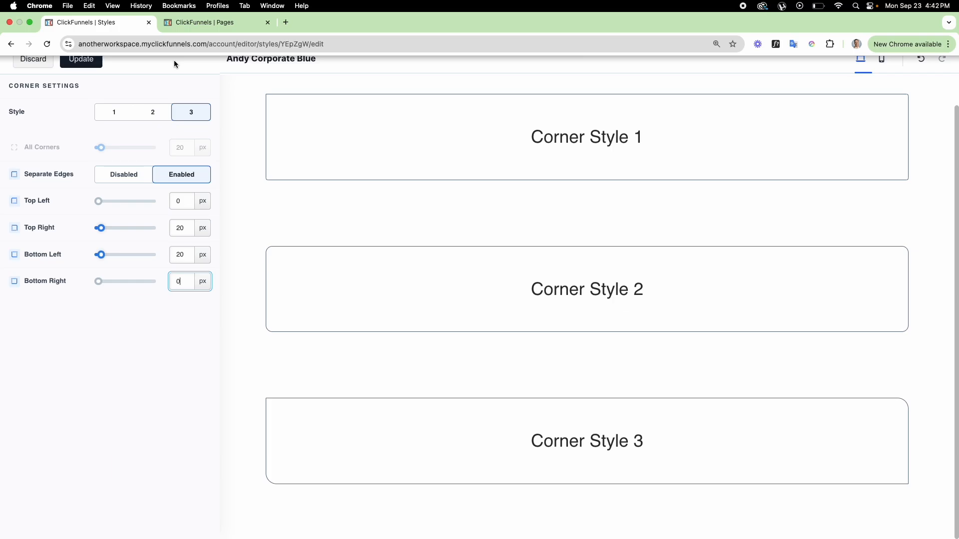
{"action": "left_click", "coordinate": [82, 60]}
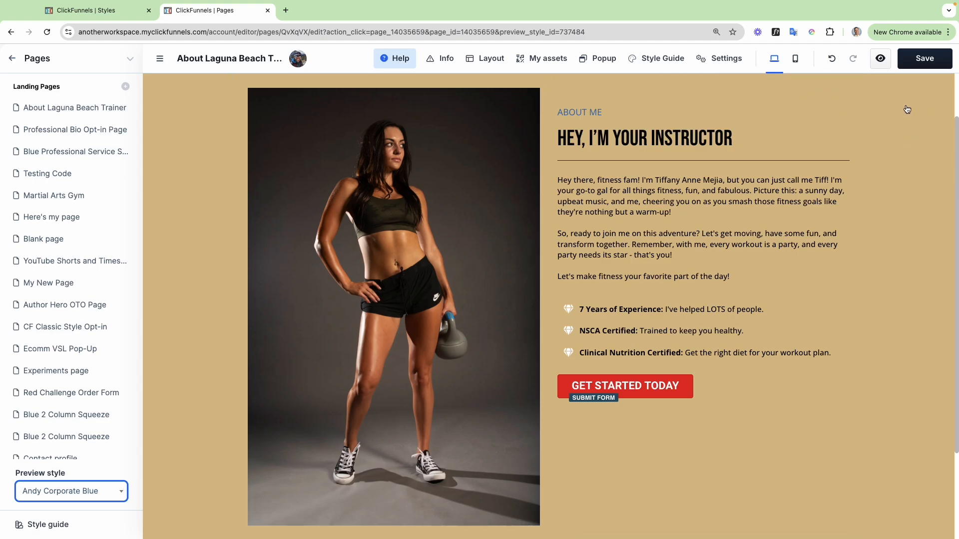
Open the settings of the page's About Us 12 section and set its paint to None Background.
{"action": "right_click", "coordinate": [889, 108]}
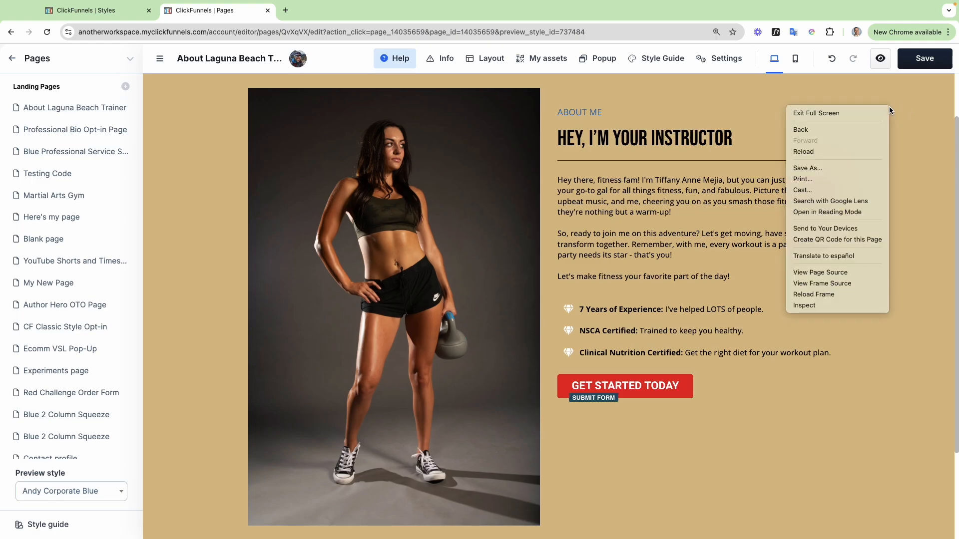
{"action": "left_click", "coordinate": [847, 113]}
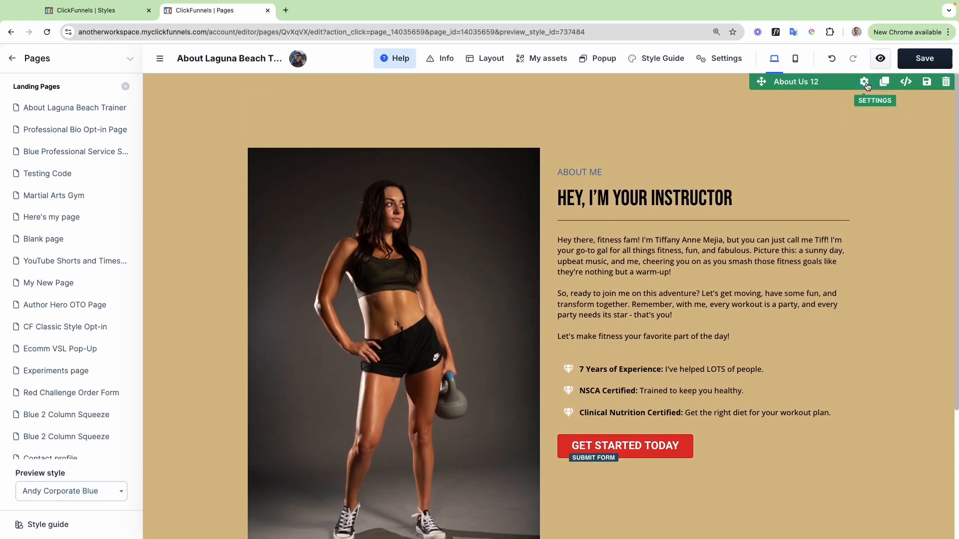
{"action": "left_click", "coordinate": [865, 83]}
{"action": "left_click", "coordinate": [901, 192]}
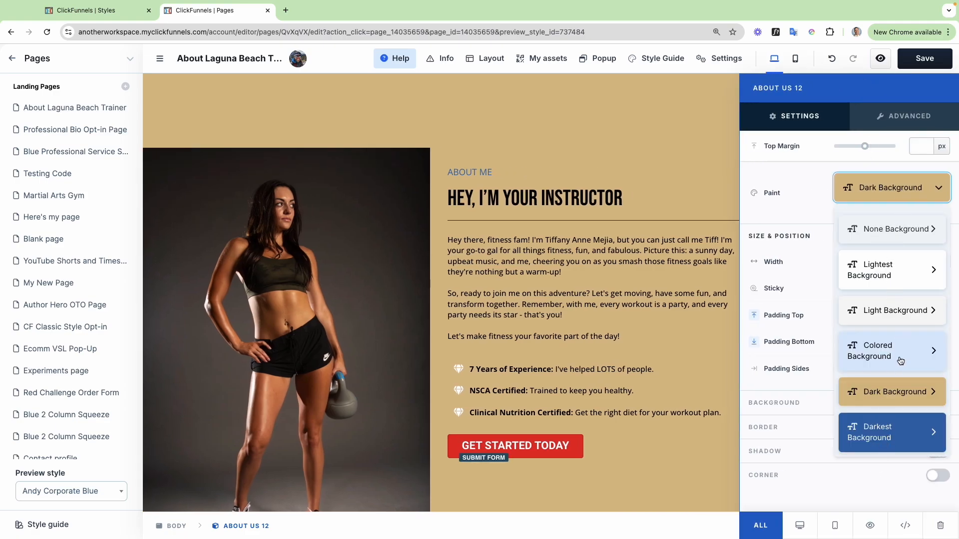
{"action": "left_click", "coordinate": [893, 230]}
{"action": "scroll", "coordinate": [622, 261], "scroll_direction": "down", "scroll_amount": 3}
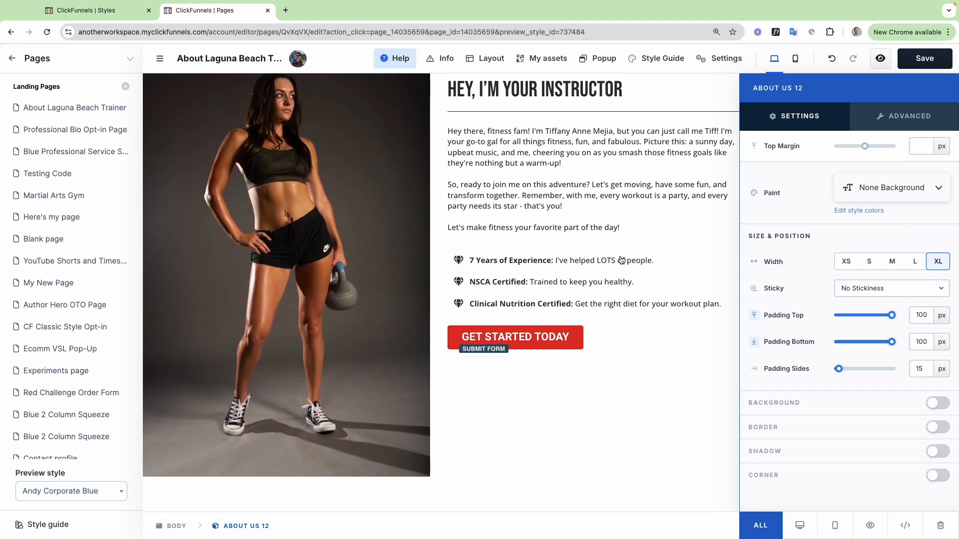
Change the About Us 12 section's paint to Light Background and check how the content looks.
{"action": "scroll", "coordinate": [622, 260], "scroll_direction": "up", "scroll_amount": 2}
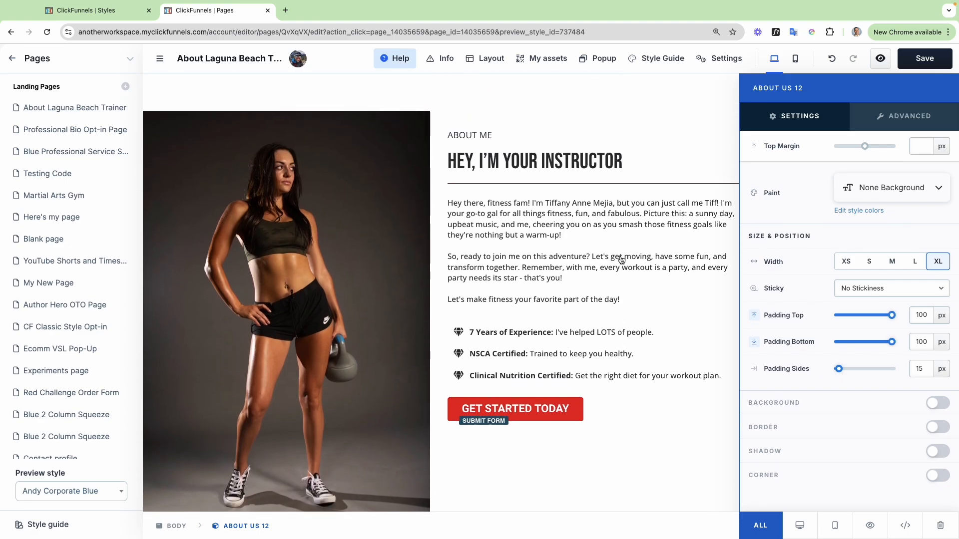
{"action": "left_click", "coordinate": [897, 189]}
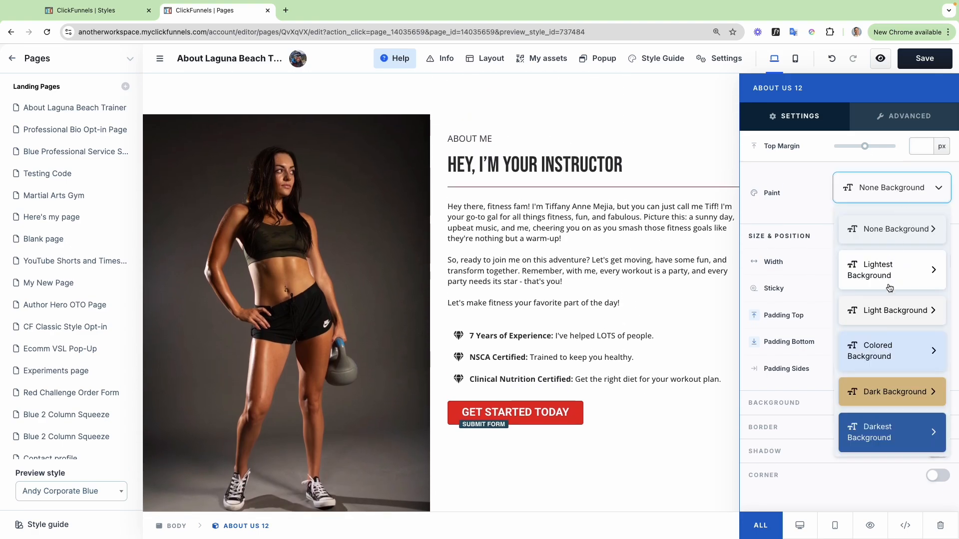
{"action": "left_click", "coordinate": [886, 311]}
{"action": "scroll", "coordinate": [668, 284], "scroll_direction": "down", "scroll_amount": 2}
{"action": "scroll", "coordinate": [668, 283], "scroll_direction": "up", "scroll_amount": 1}
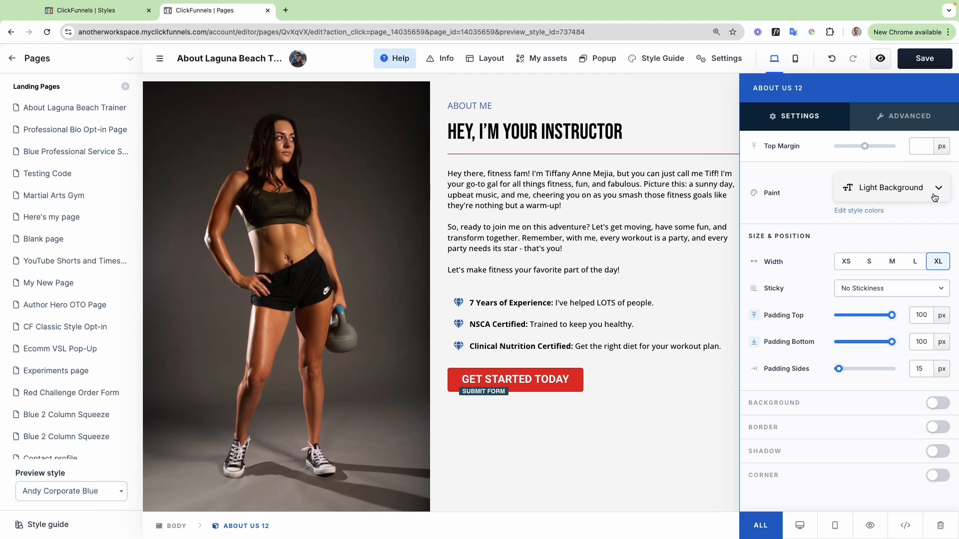
Change the About Us 12 section's paint to Colored Background and check how the content looks.
{"action": "left_click", "coordinate": [898, 197]}
{"action": "left_click", "coordinate": [883, 349]}
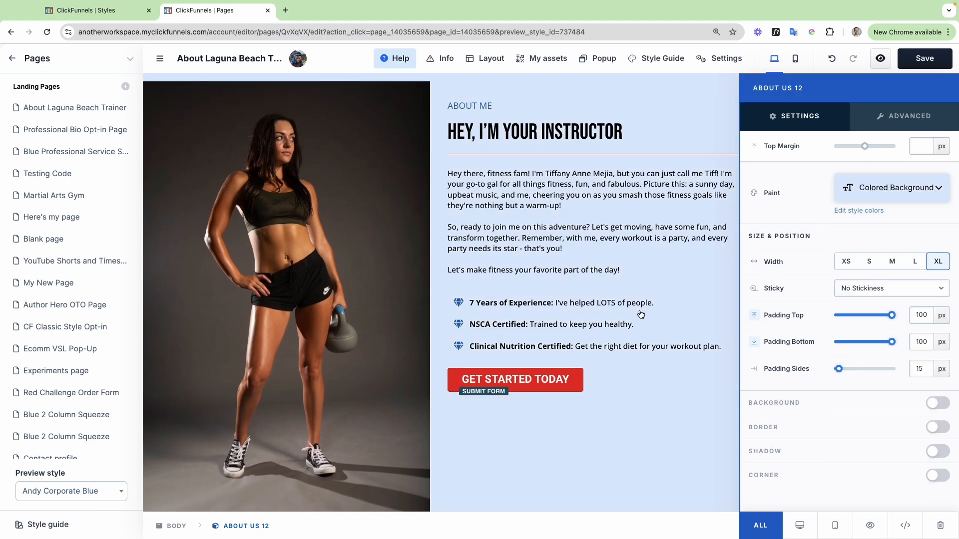
{"action": "scroll", "coordinate": [640, 315], "scroll_direction": "down", "scroll_amount": 2}
{"action": "scroll", "coordinate": [641, 314], "scroll_direction": "up", "scroll_amount": 2}
Try the Dark Background and Darkest Background paints on the About Us 12 section and compare the text colors.
{"action": "left_click", "coordinate": [899, 190]}
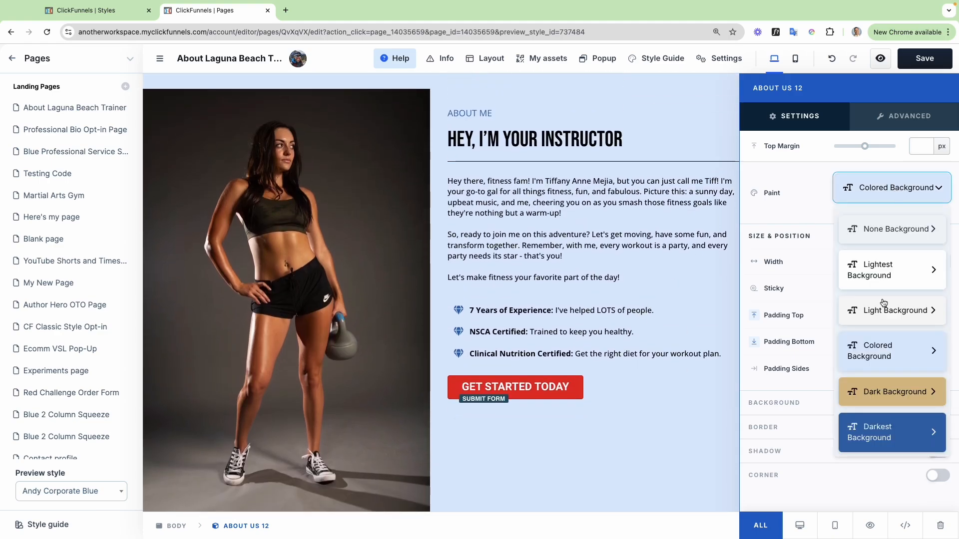
{"action": "left_click", "coordinate": [873, 397]}
{"action": "left_click", "coordinate": [894, 188]}
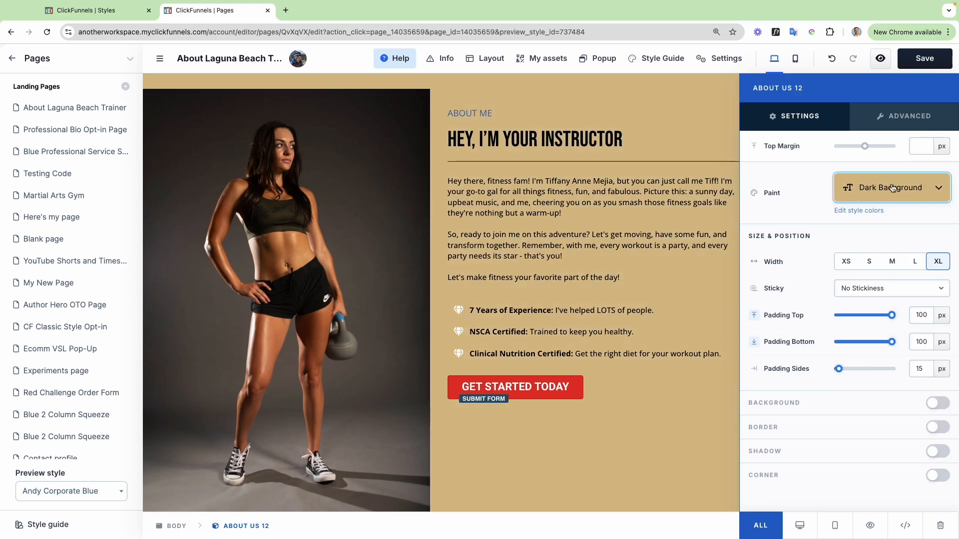
{"action": "left_click", "coordinate": [886, 433]}
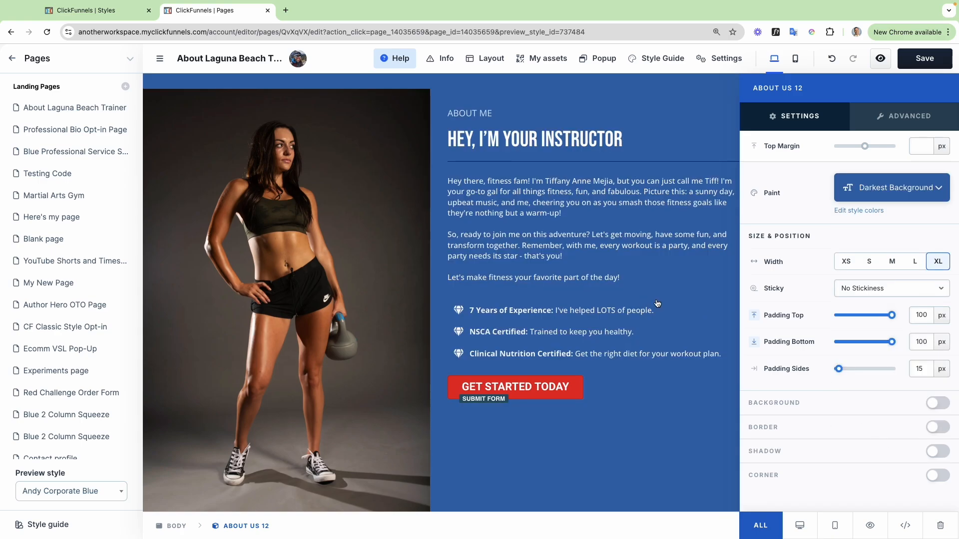
{"action": "scroll", "coordinate": [658, 303], "scroll_direction": "down", "scroll_amount": 2}
{"action": "scroll", "coordinate": [664, 302], "scroll_direction": "up", "scroll_amount": 1}
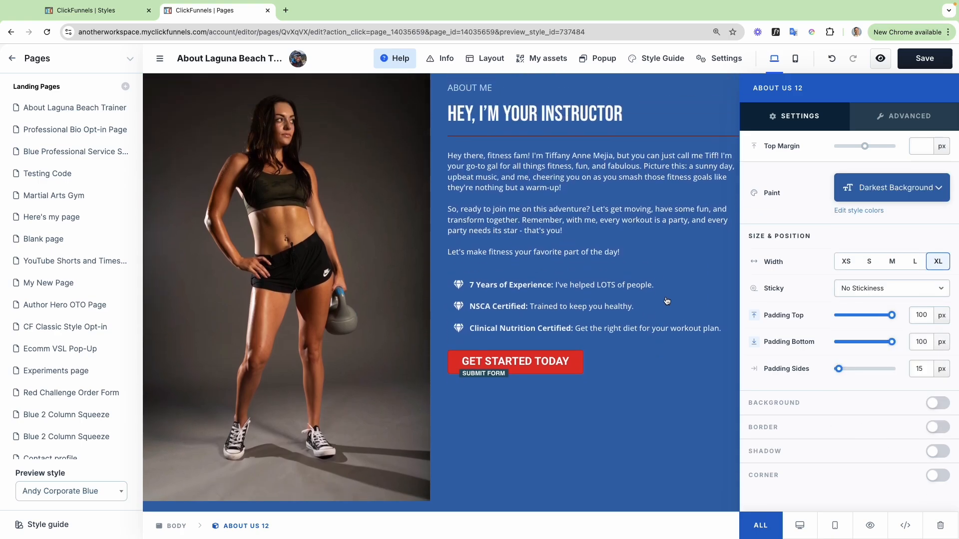
{"action": "scroll", "coordinate": [667, 301], "scroll_direction": "up", "scroll_amount": 1}
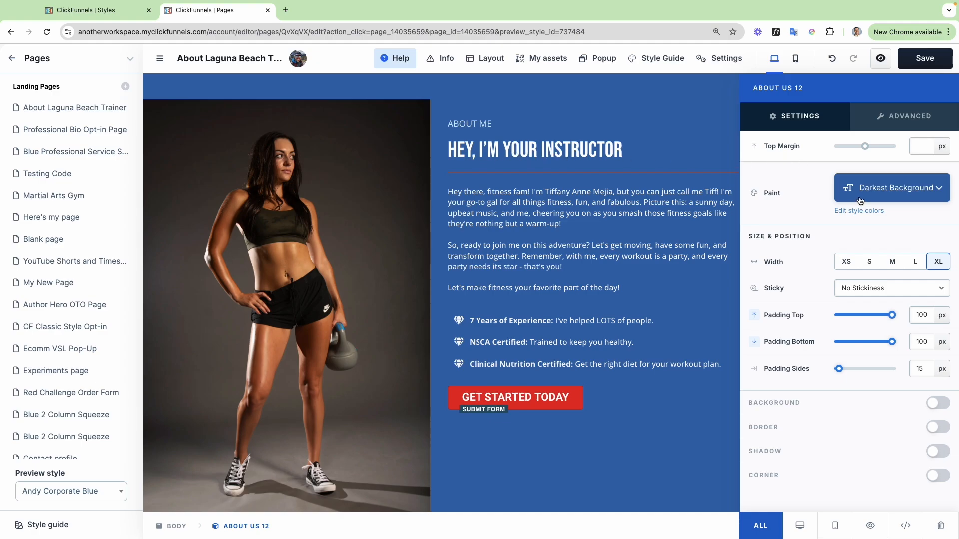
Switch the page's preview style to Andy Edgy Wild and close the section settings.
{"action": "left_click", "coordinate": [86, 494]}
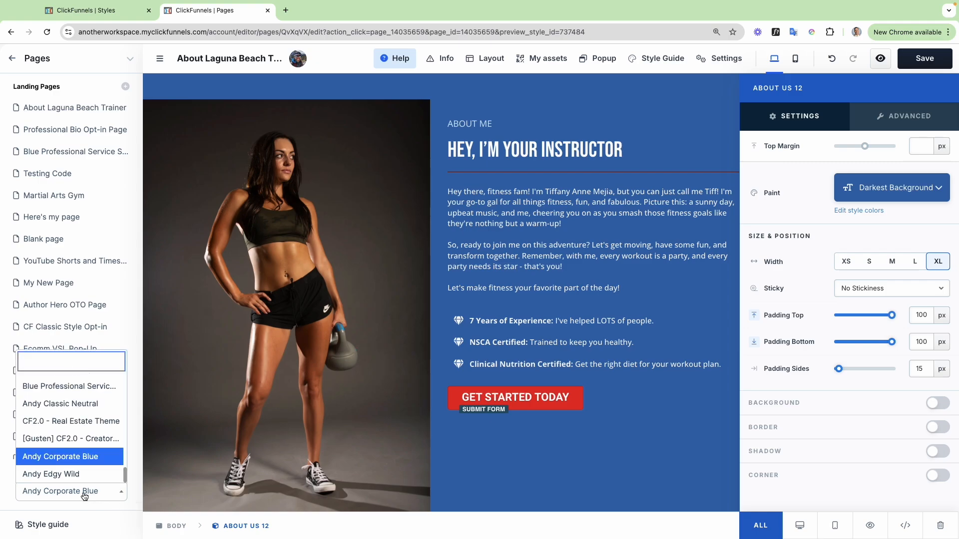
{"action": "left_click", "coordinate": [56, 476]}
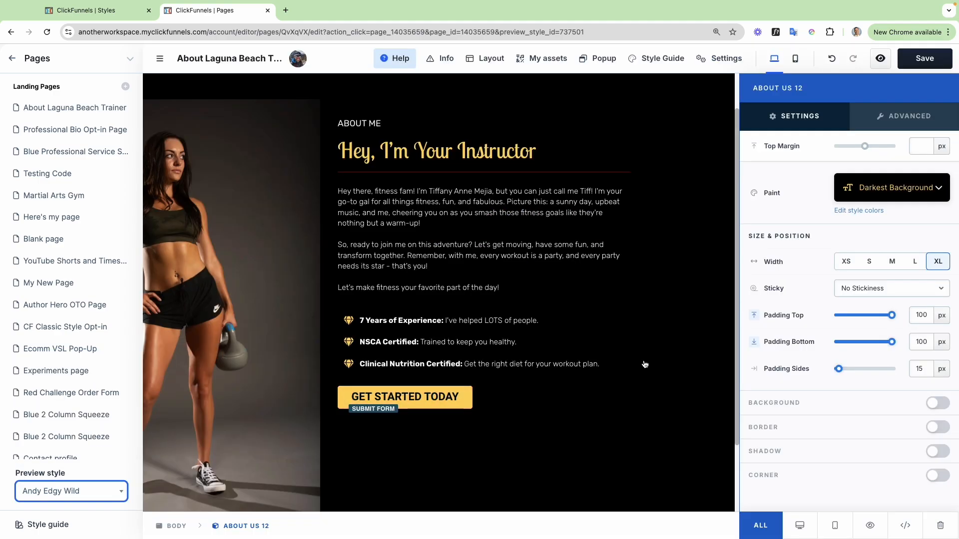
{"action": "left_click", "coordinate": [644, 364]}
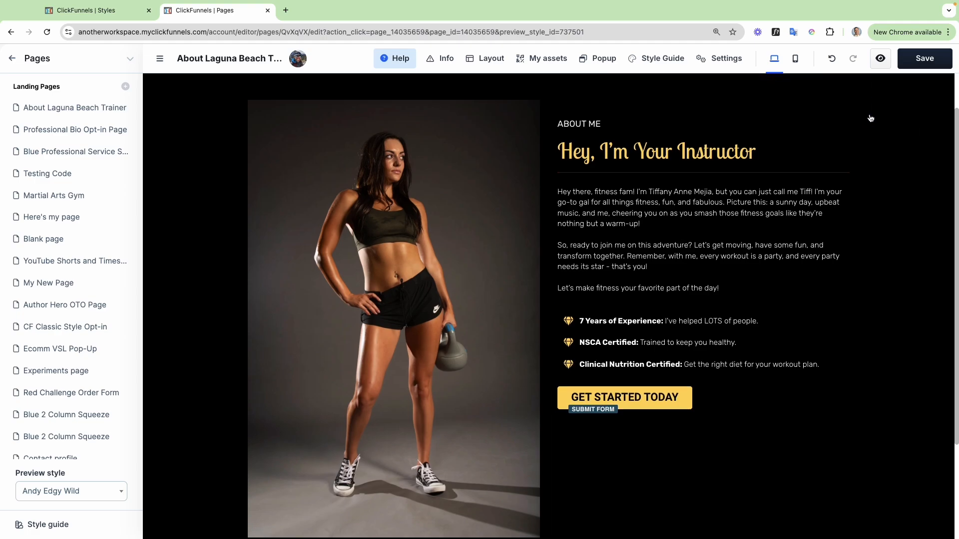
Set the About Us 12 section's paint to Dark Background in the Andy Edgy Wild preview and inspect the section.
{"action": "scroll", "coordinate": [869, 120], "scroll_direction": "up", "scroll_amount": 2}
{"action": "left_click", "coordinate": [864, 83]}
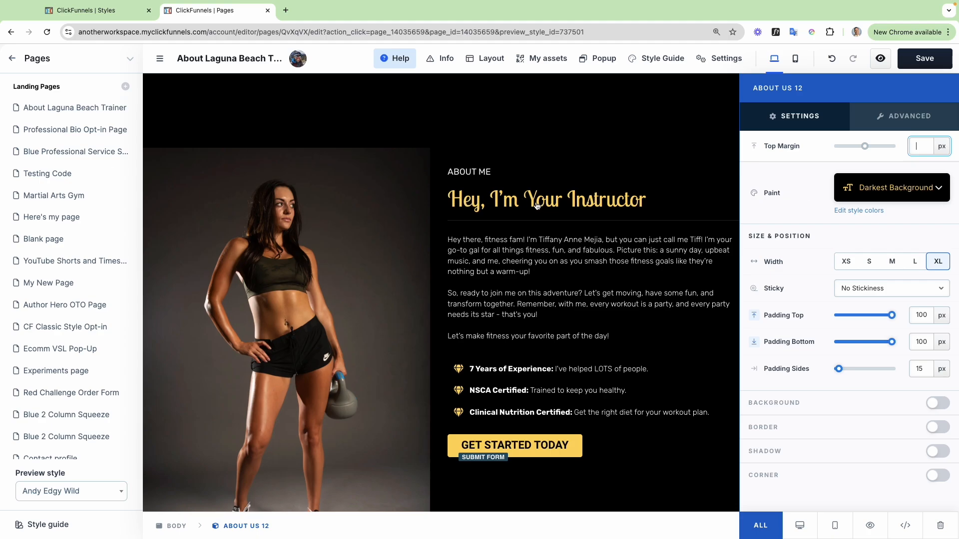
{"action": "left_click", "coordinate": [897, 191]}
{"action": "left_click", "coordinate": [879, 391]}
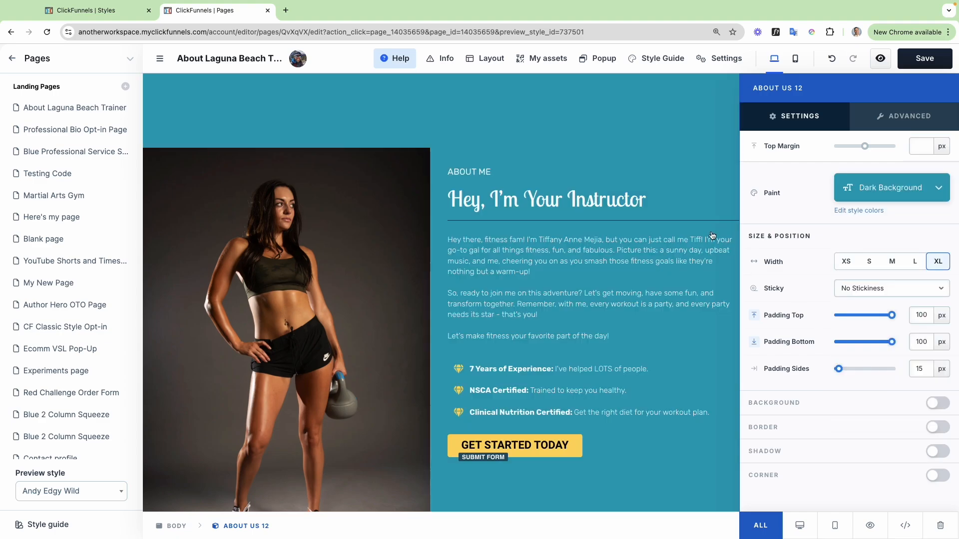
{"action": "left_click", "coordinate": [688, 229]}
{"action": "scroll", "coordinate": [854, 344], "scroll_direction": "down", "scroll_amount": 2}
{"action": "scroll", "coordinate": [854, 345], "scroll_direction": "up", "scroll_amount": 1}
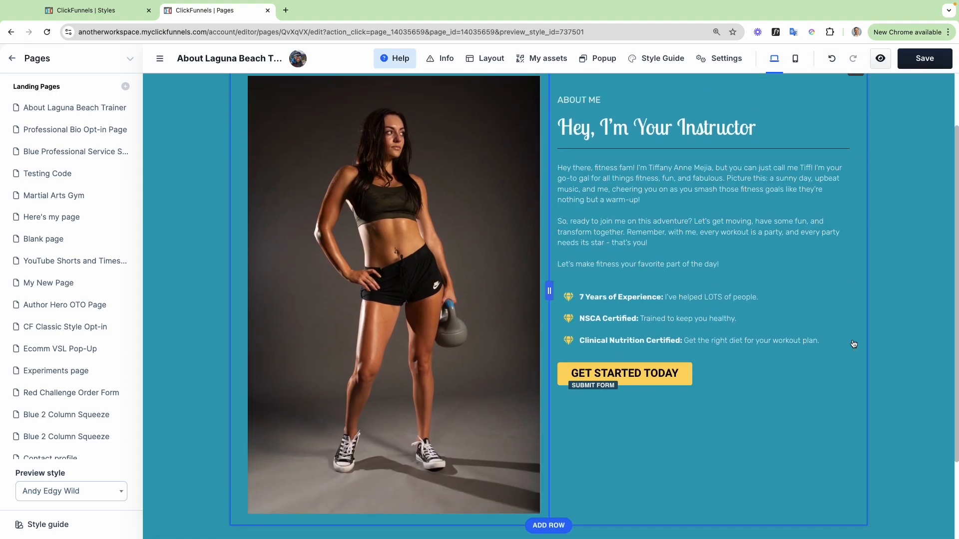
Reopen the About Us 12 section's settings and change its paint to Colored Background.
{"action": "left_click", "coordinate": [867, 86]}
{"action": "left_click", "coordinate": [890, 193]}
{"action": "left_click", "coordinate": [883, 352]}
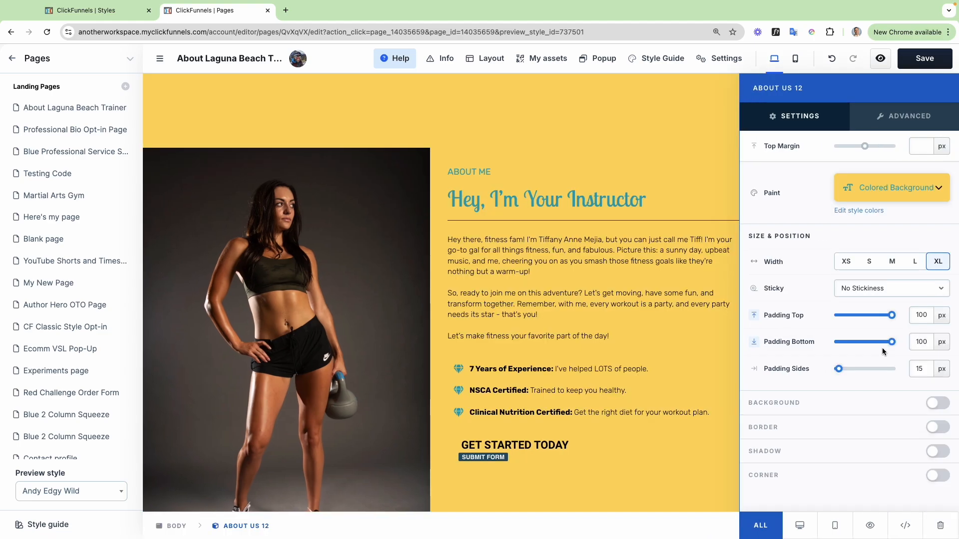
Change the About Us 12 section's paint to Light Background in the Andy Edgy Wild preview and inspect the content.
{"action": "left_click", "coordinate": [902, 192]}
{"action": "left_click", "coordinate": [891, 312]}
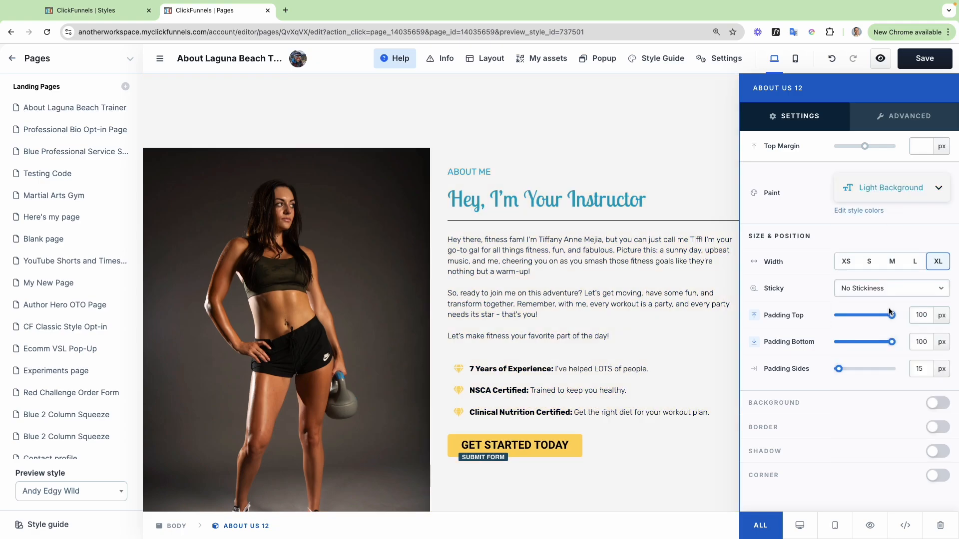
{"action": "scroll", "coordinate": [624, 287], "scroll_direction": "down", "scroll_amount": 2}
{"action": "scroll", "coordinate": [625, 288], "scroll_direction": "up", "scroll_amount": 1}
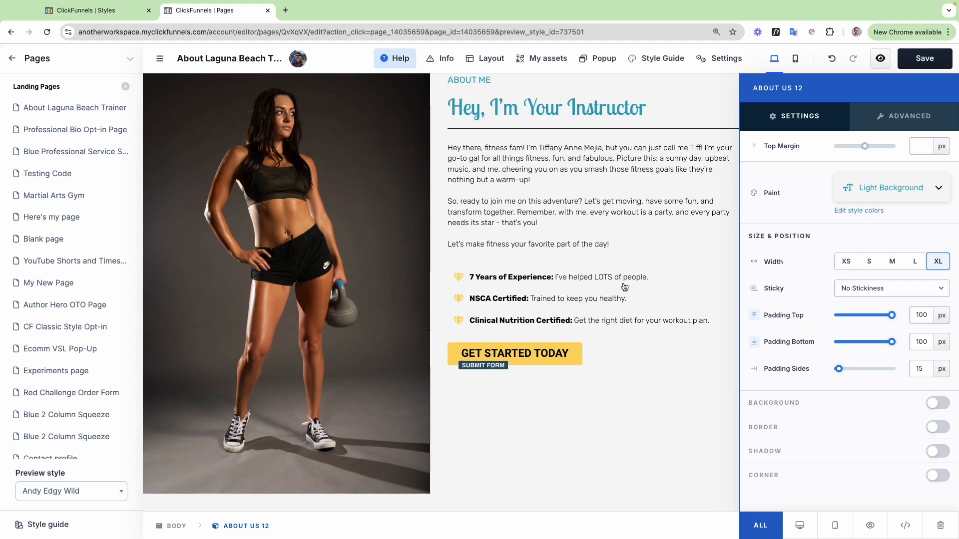
{"action": "scroll", "coordinate": [624, 288], "scroll_direction": "up", "scroll_amount": 1}
{"action": "scroll", "coordinate": [625, 287], "scroll_direction": "down", "scroll_amount": 1}
Set the About Us 12 section's paint to Lightest Background, view the section at full width, and reopen its settings.
{"action": "left_click", "coordinate": [899, 194]}
{"action": "left_click", "coordinate": [878, 274]}
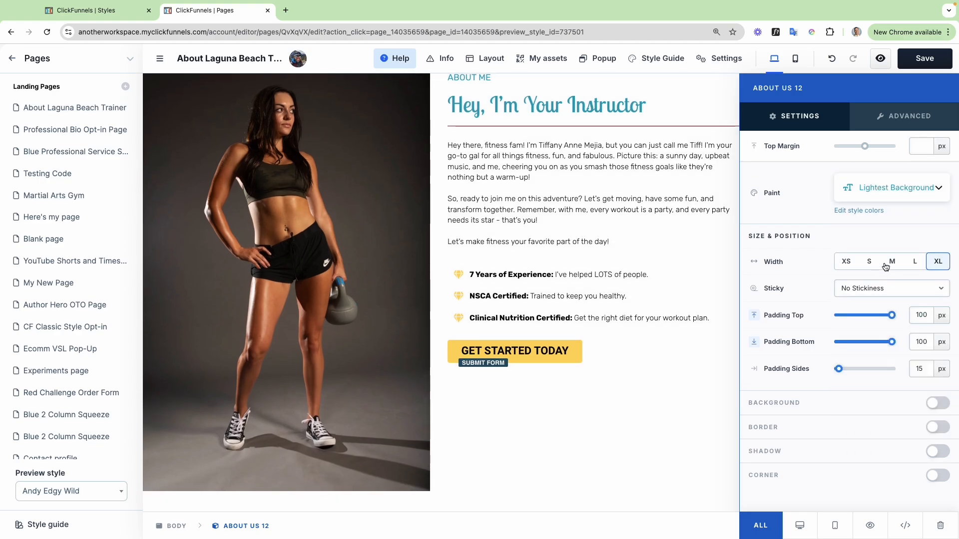
{"action": "scroll", "coordinate": [608, 172], "scroll_direction": "up", "scroll_amount": 2}
{"action": "scroll", "coordinate": [608, 173], "scroll_direction": "down", "scroll_amount": 3}
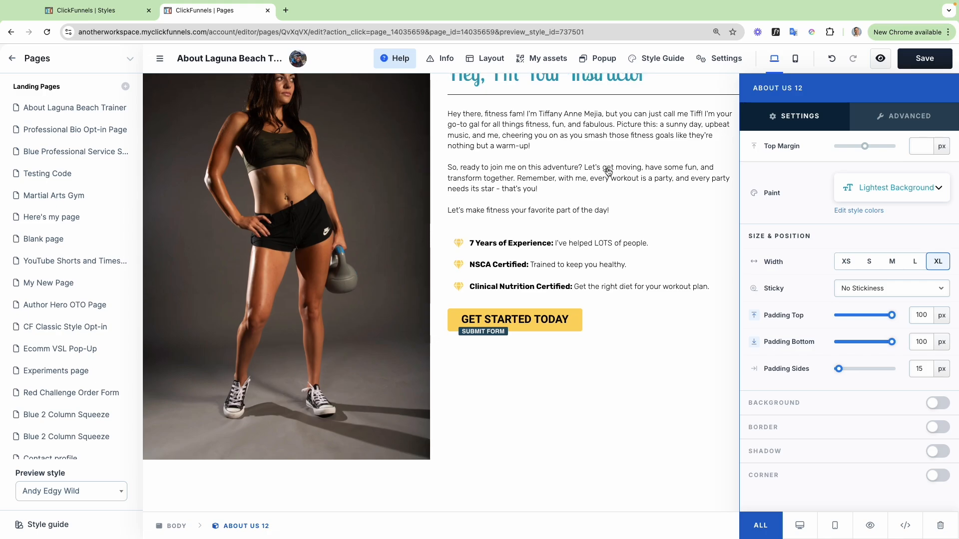
{"action": "left_click", "coordinate": [609, 172]}
{"action": "scroll", "coordinate": [609, 172], "scroll_direction": "up", "scroll_amount": 4}
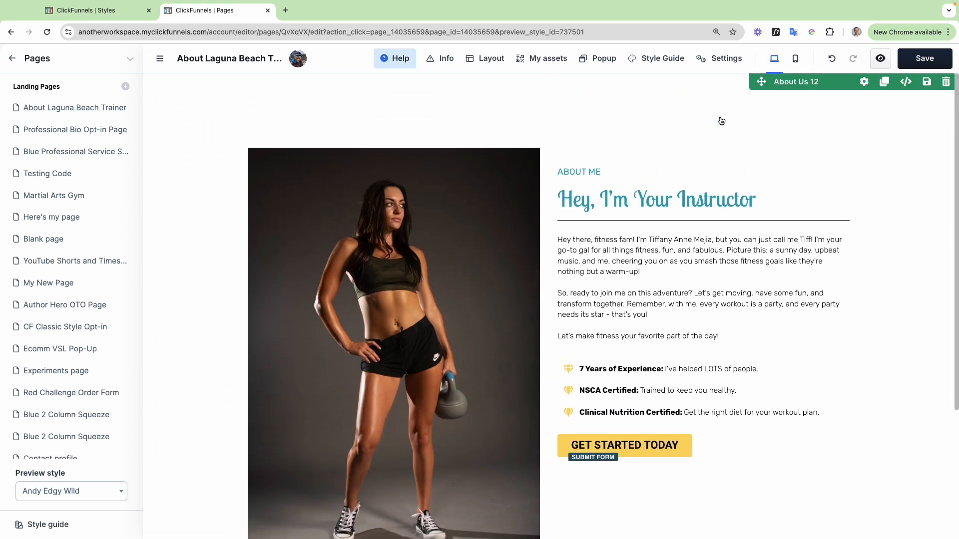
{"action": "left_click", "coordinate": [646, 117]}
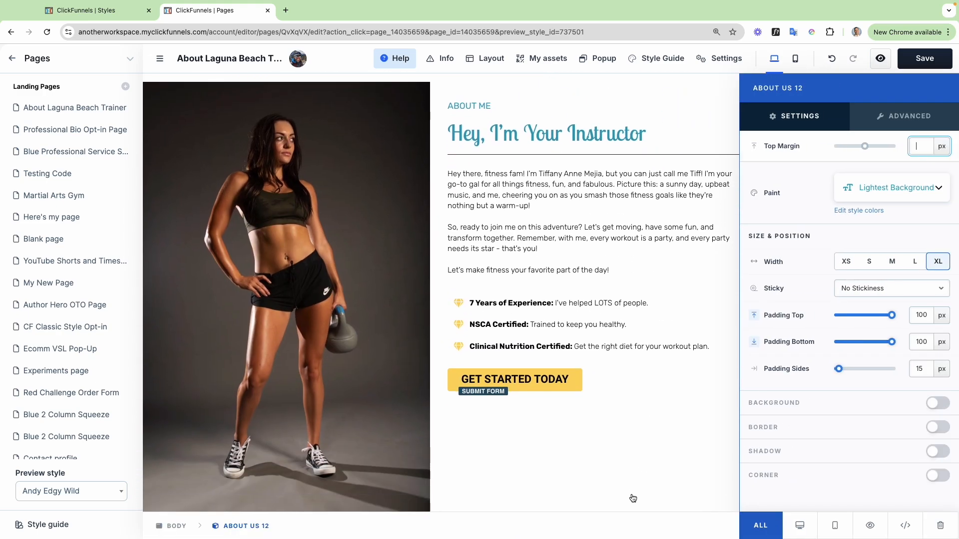